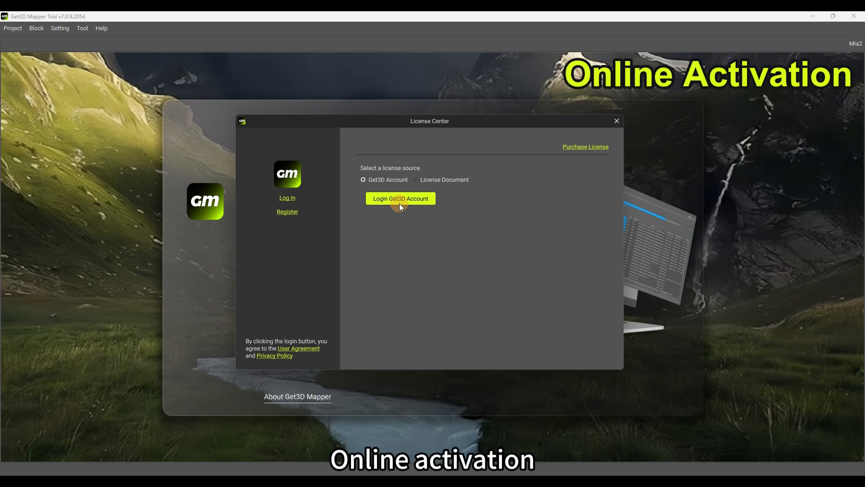
Sign in with the account e-mail and password, then activate the trial licence valid until 2025-08-13
left_click(401, 204)
left_click(423, 235)
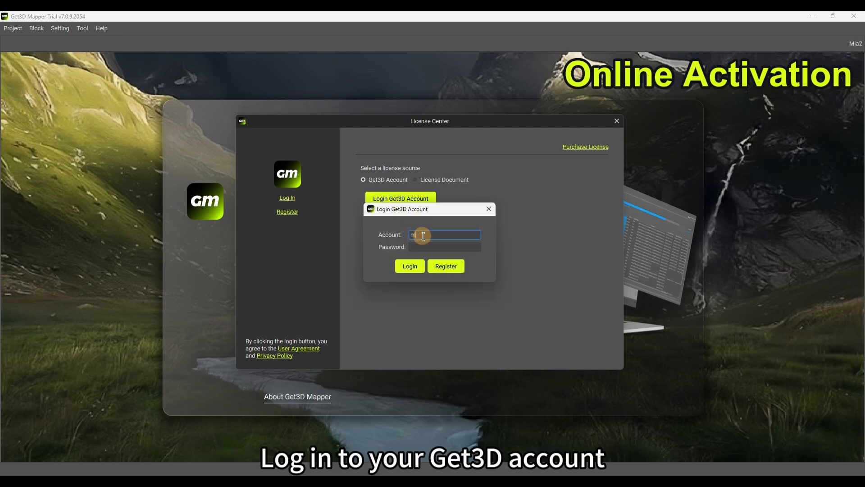
key("Tab")
type("**********")
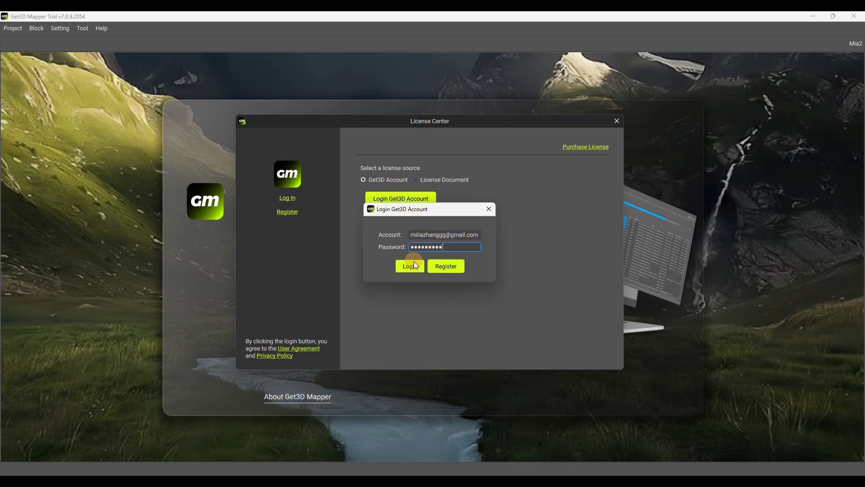
left_click(414, 262)
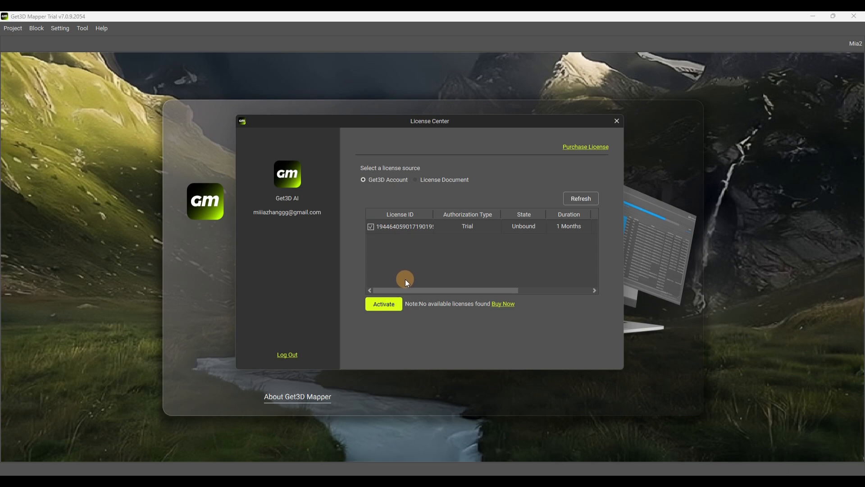
left_click(378, 304)
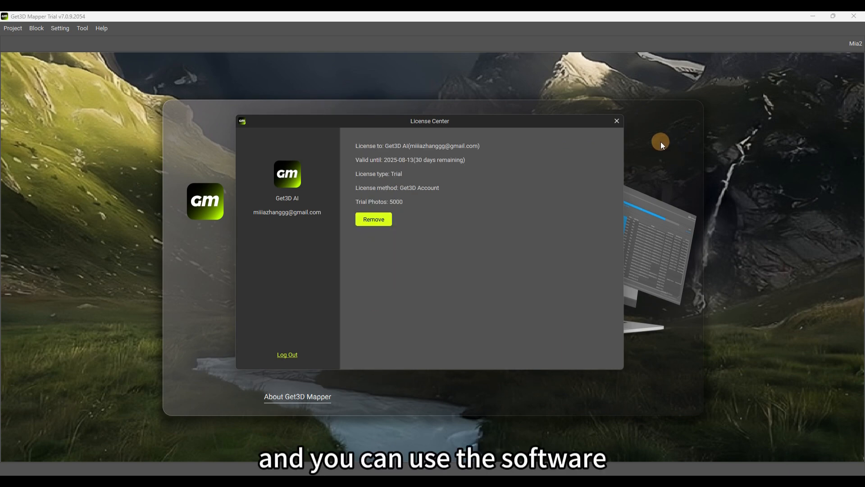
left_click(617, 122)
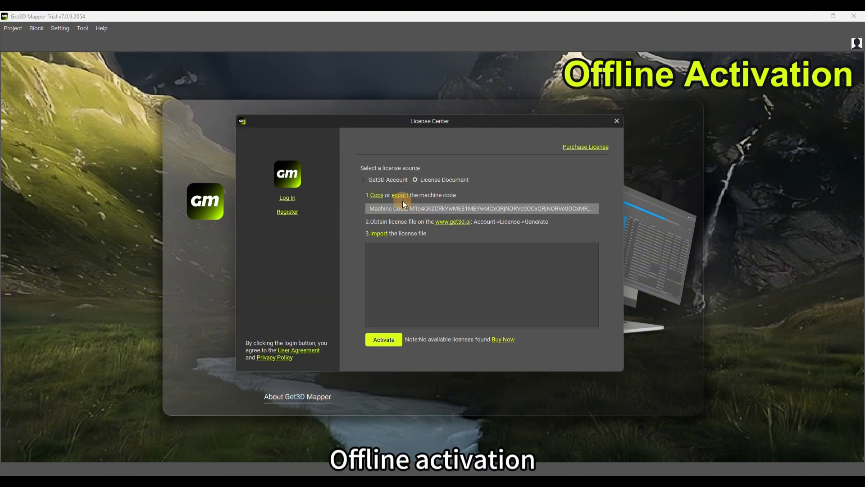
Export the machine code and save it as MachineCode.txt
left_click(401, 196)
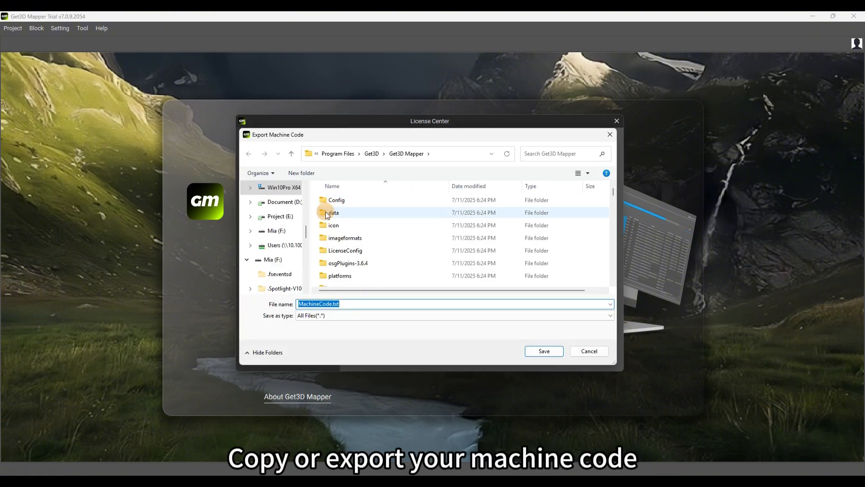
left_click(532, 353)
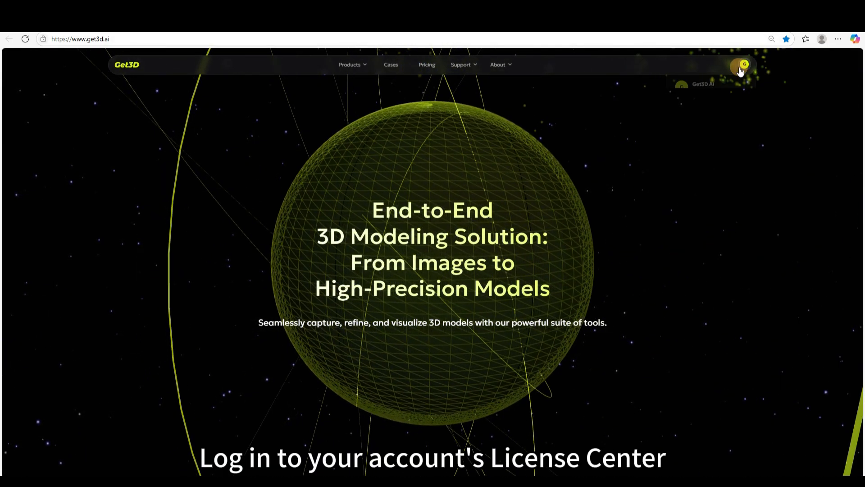
Go to the account's License list on get3d.ai and start generating the pending Mapper licence
left_click(740, 67)
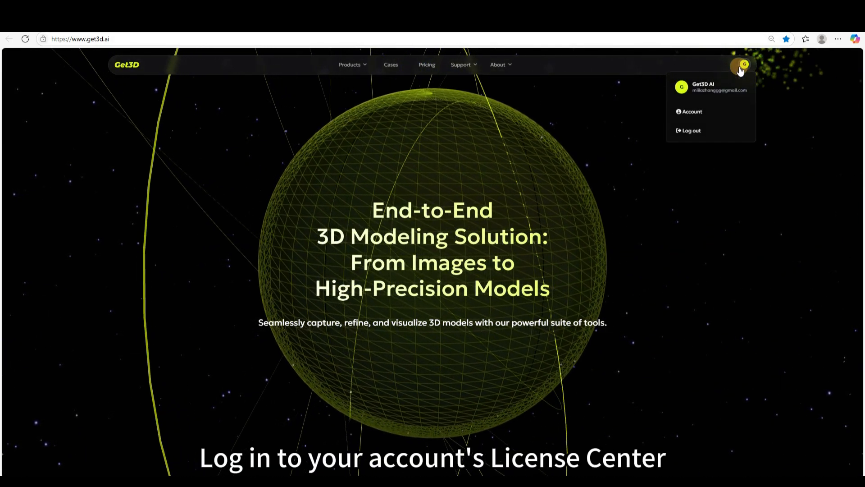
left_click(698, 111)
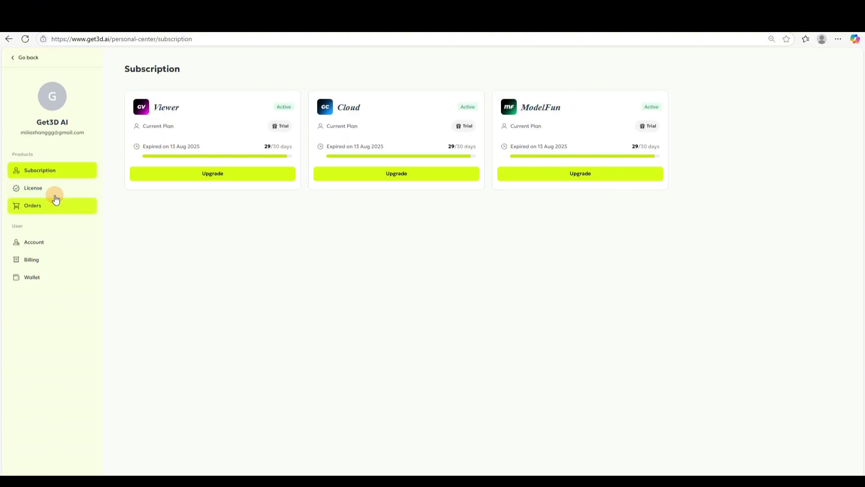
left_click(55, 191)
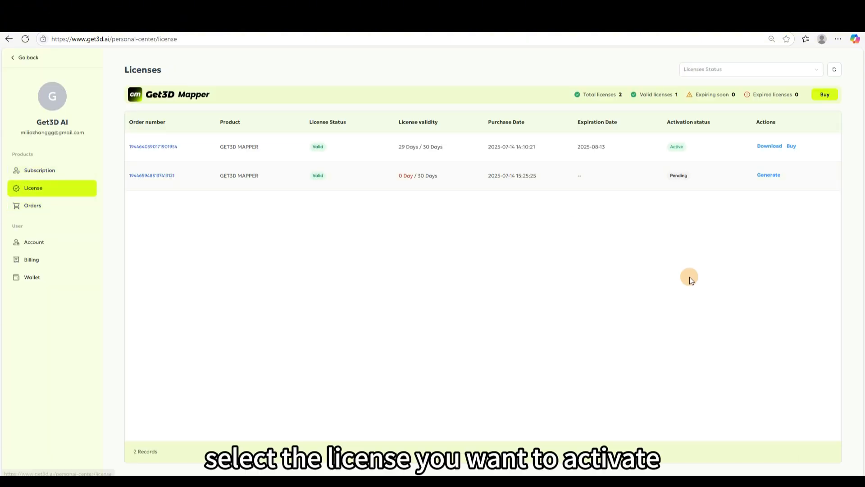
left_click(767, 176)
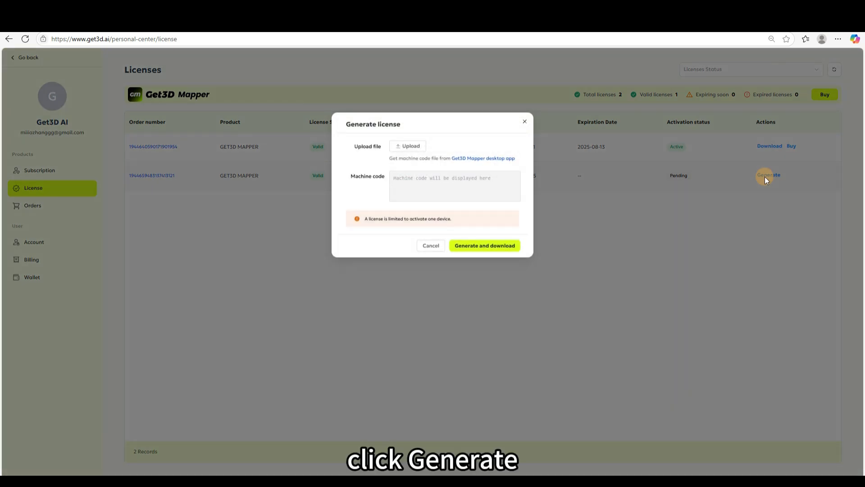
Upload MachineCode.txt, generate the licence file and save the download
left_click(408, 146)
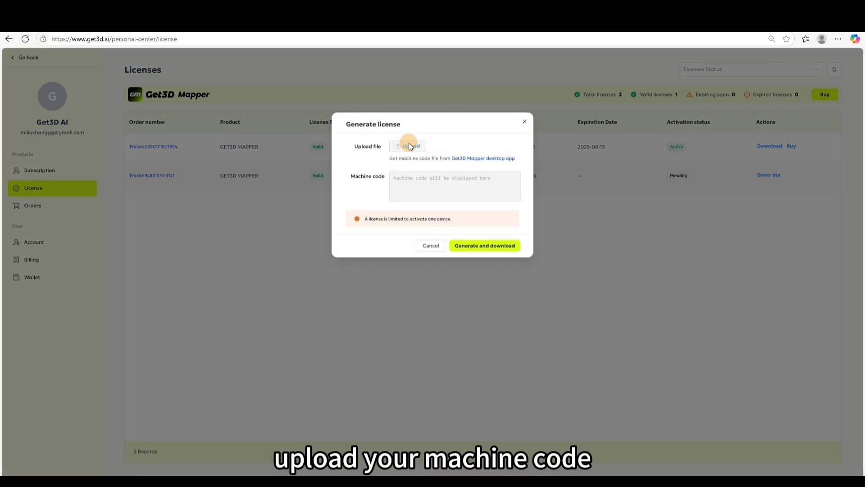
double_click(113, 86)
left_click(116, 86)
left_click(366, 235)
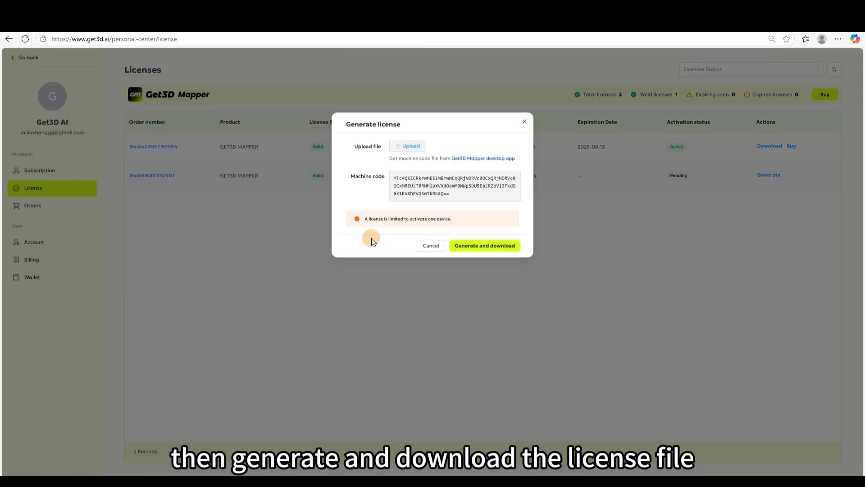
left_click(458, 246)
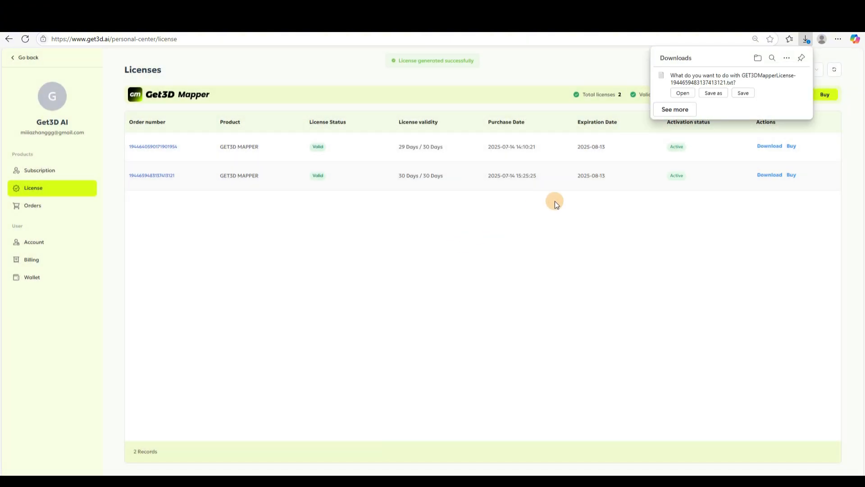
left_click(743, 92)
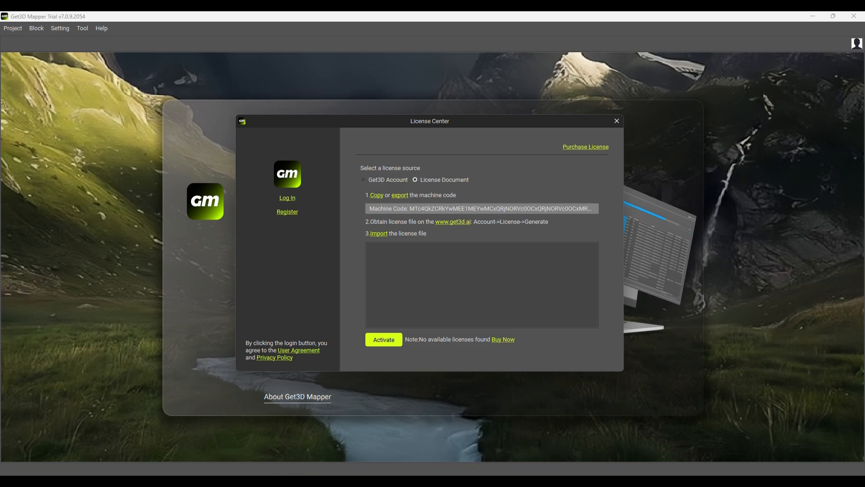
Import the downloaded licence file and activate it
left_click(378, 233)
left_click(280, 224)
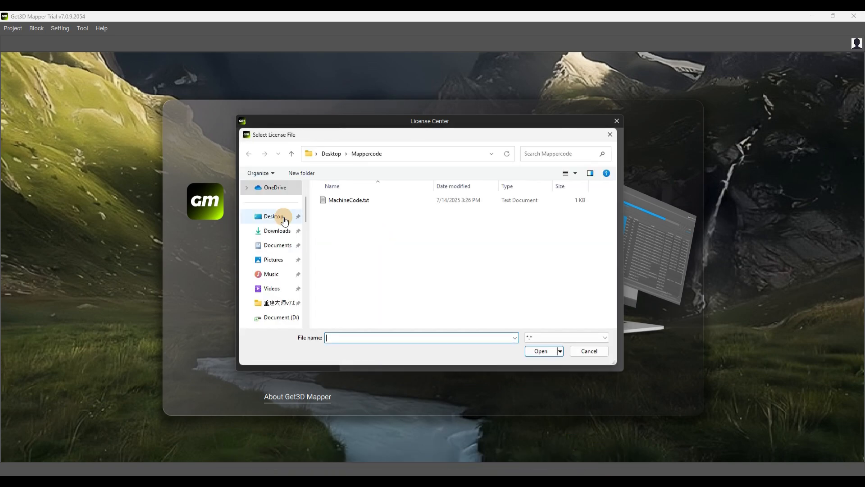
left_click(491, 231)
left_click(520, 345)
left_click(390, 338)
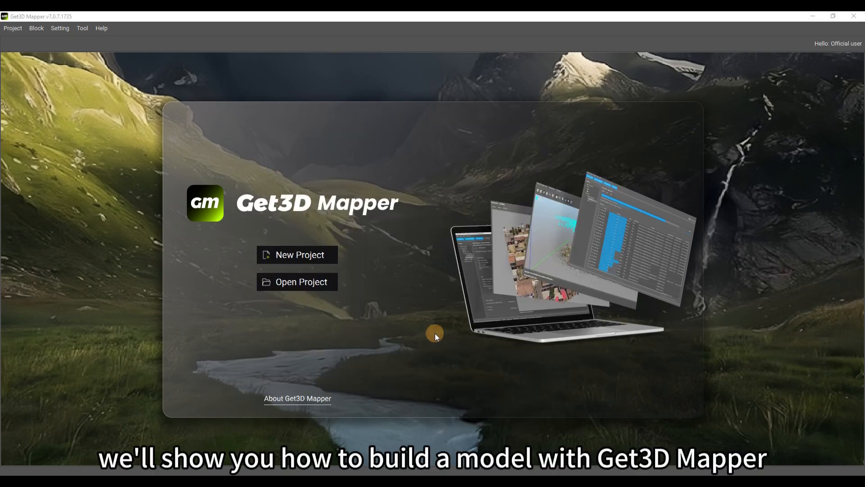
Start a new project and replace the default project name with test1
left_click(333, 255)
left_click_drag(508, 205, 386, 207)
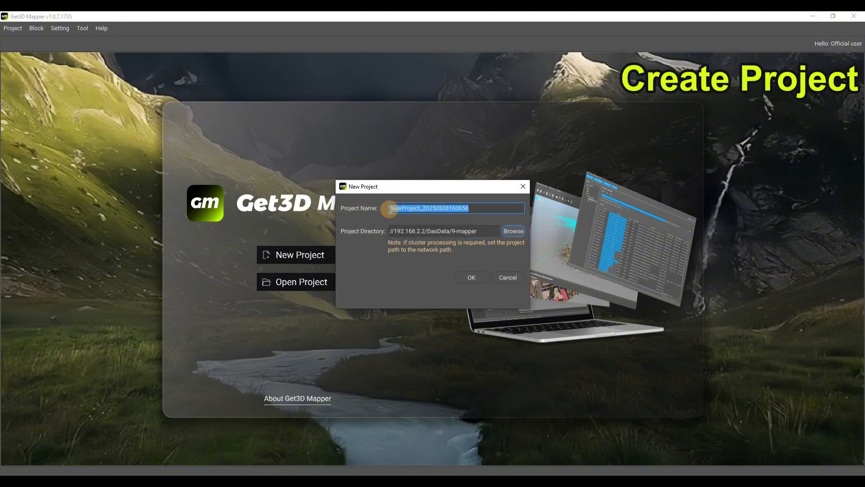
key("BackSpace")
type("tes")
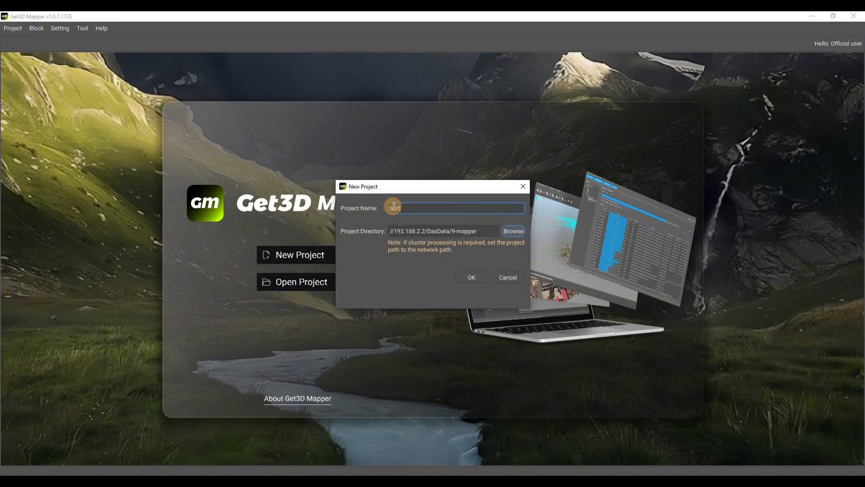
type("t1")
Create the test1 project and import the photo groups from the Apartment-cut folder
left_click(477, 275)
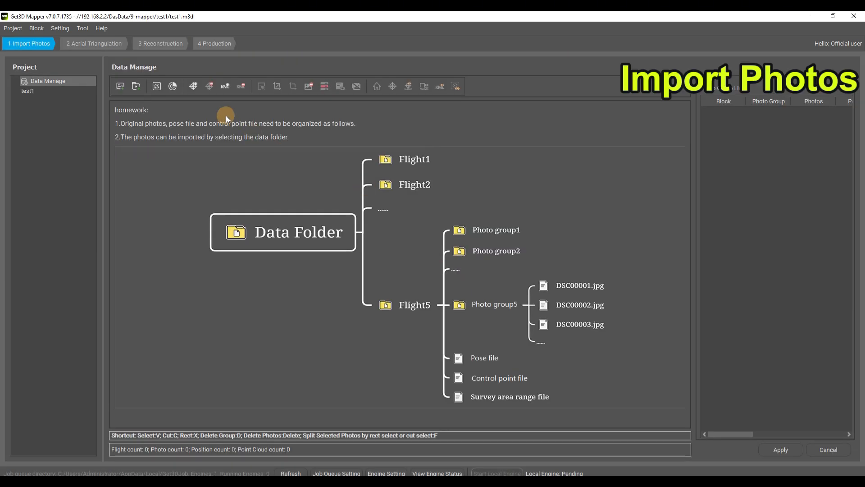
left_click(124, 91)
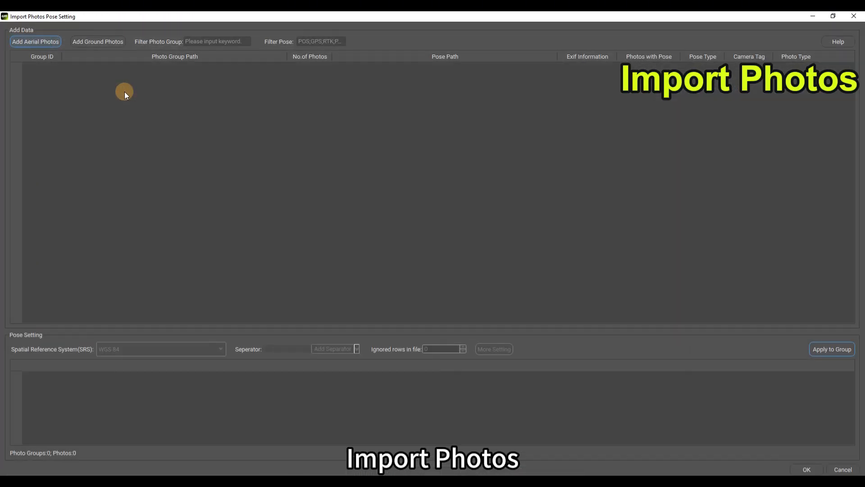
left_click(46, 44)
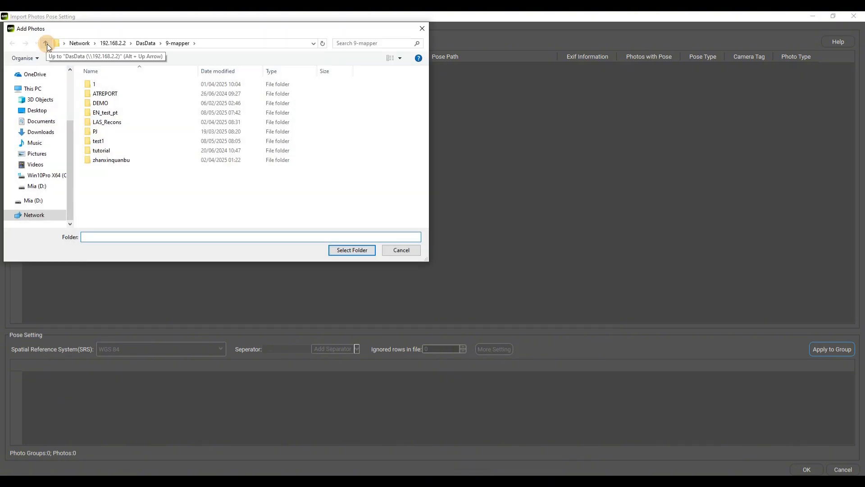
left_click(233, 43)
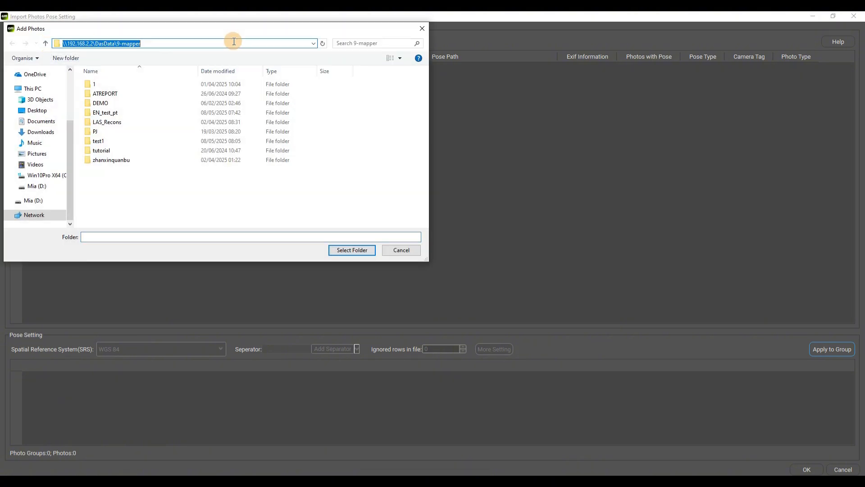
type("\\\\192.168.2.2\\das\\Oversea_test\\TestData\\Apartment-cut")
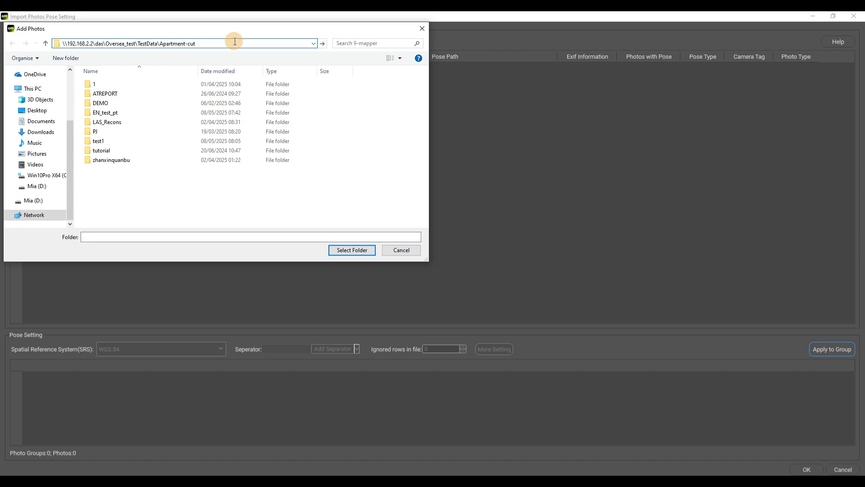
key("Return")
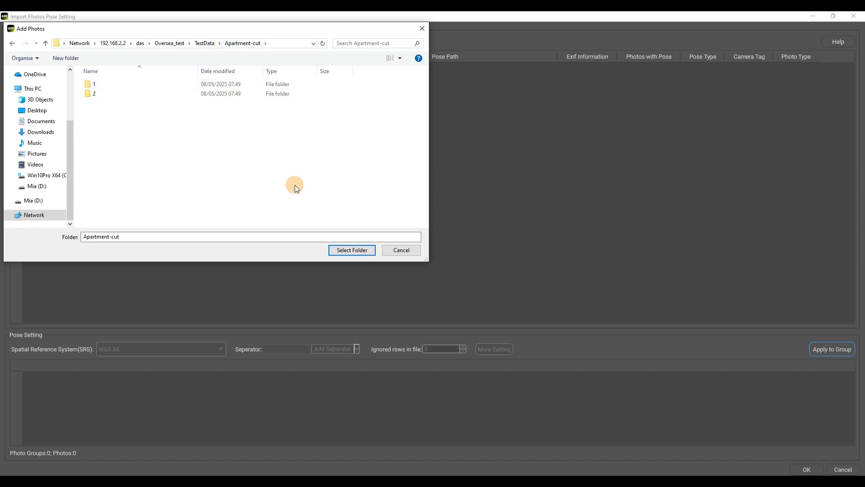
left_click(369, 250)
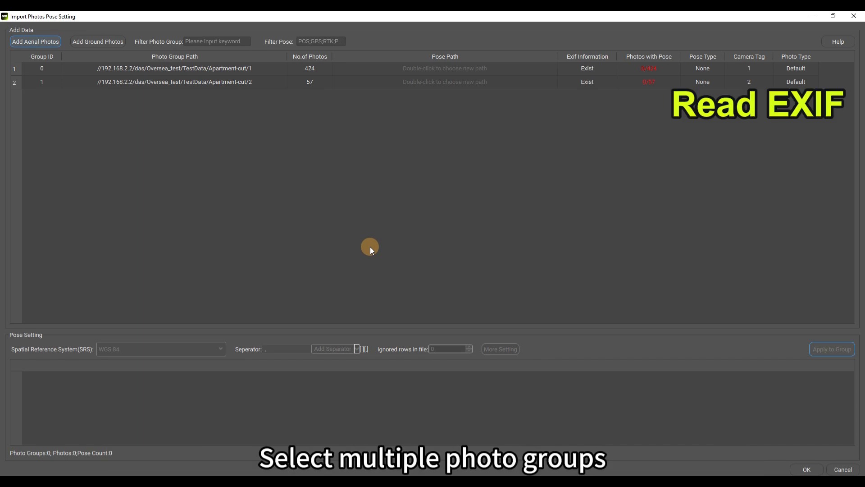
Read EXIF poses for both photo groups (424 and 57 photos) and finish the pose import
left_click(440, 71)
left_click(437, 83, "ctrl")
right_click(437, 84)
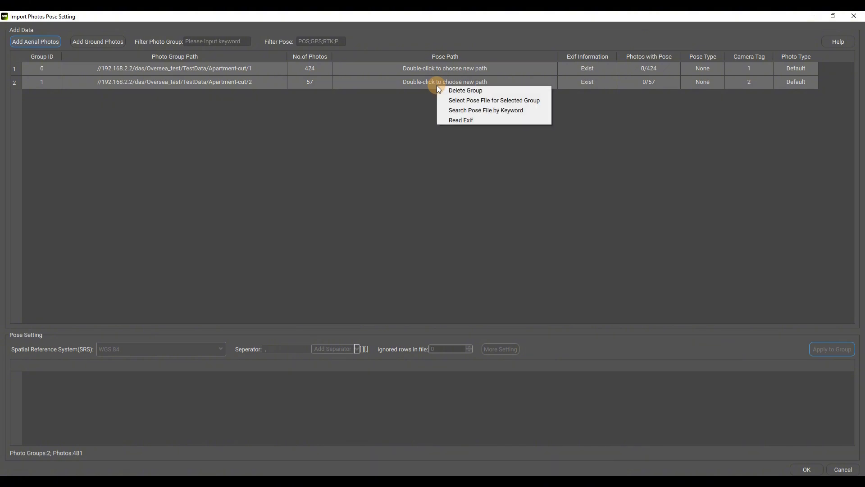
left_click(470, 119)
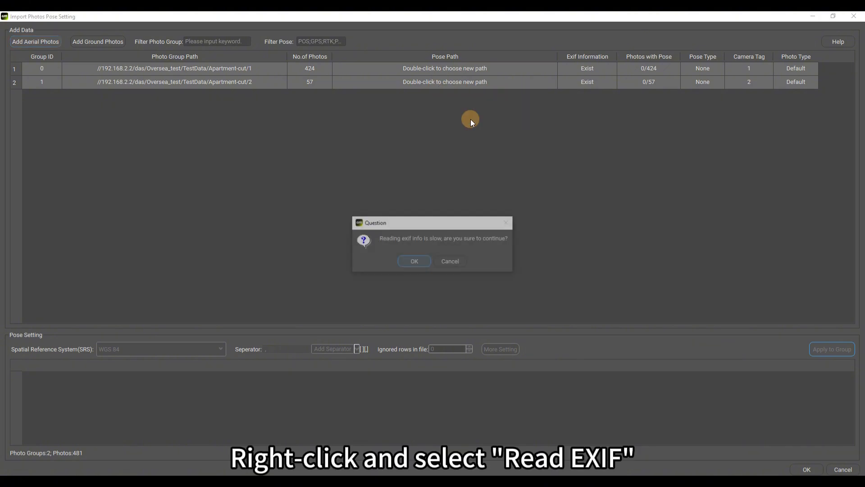
left_click(421, 257)
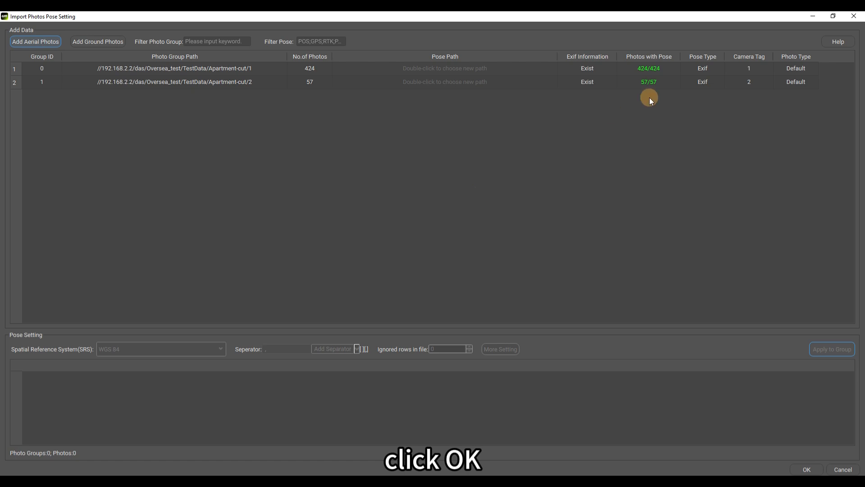
left_click(807, 467)
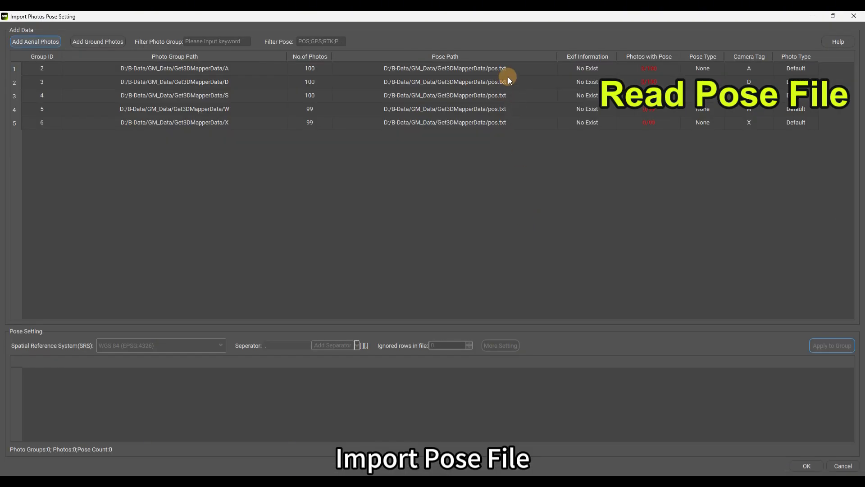
Assign pos.txt as the pose file for all five selected photo groups
left_click_drag(505, 69, 505, 123)
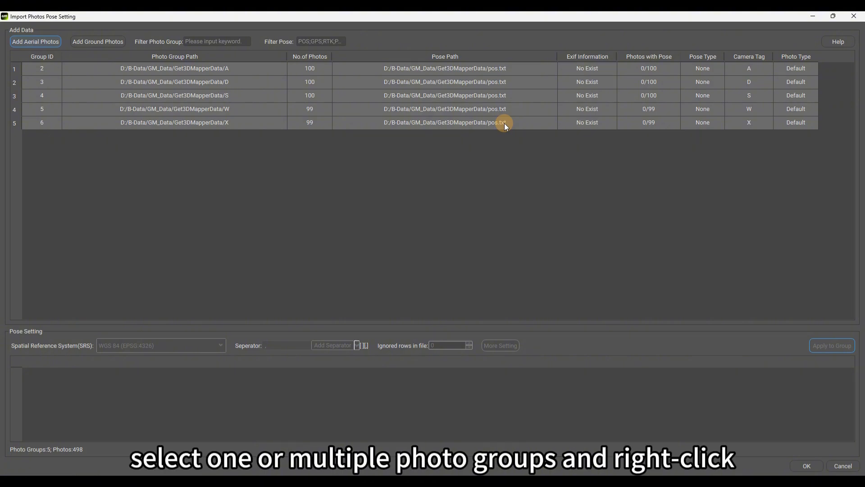
right_click(501, 125)
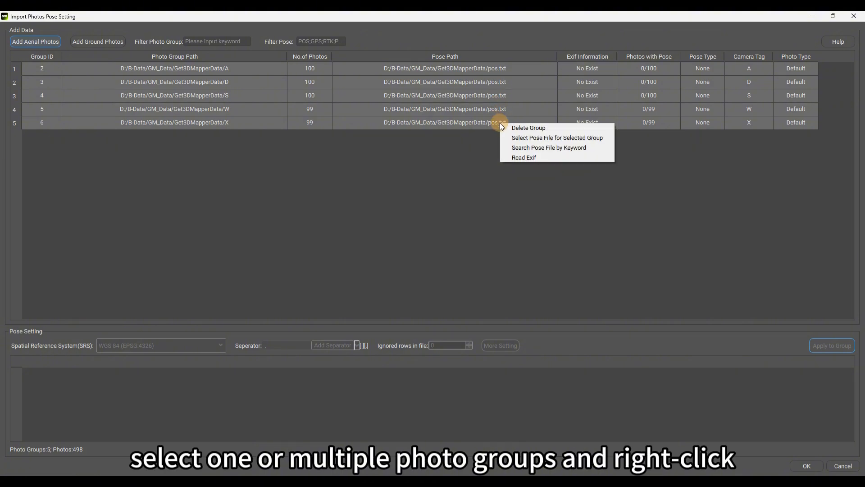
left_click(534, 139)
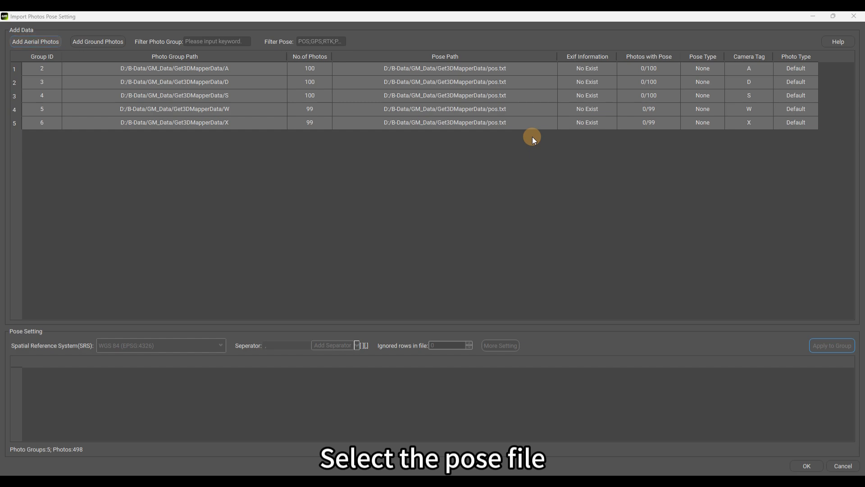
left_click(121, 181)
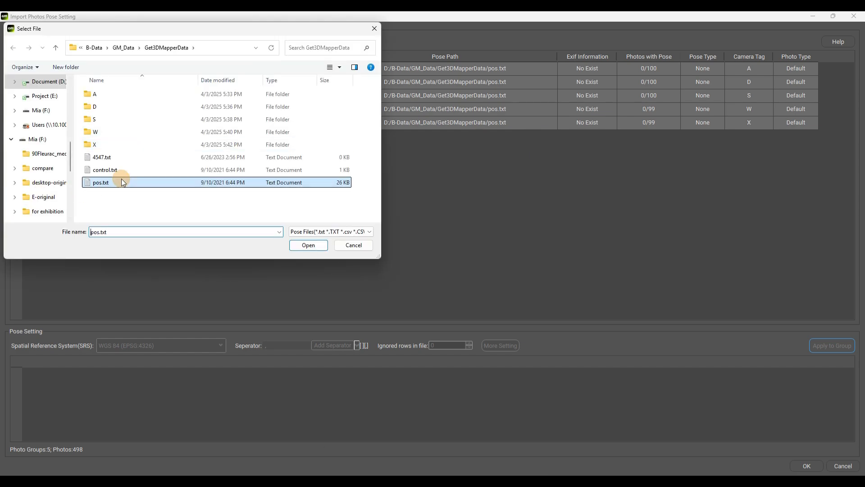
left_click(316, 245)
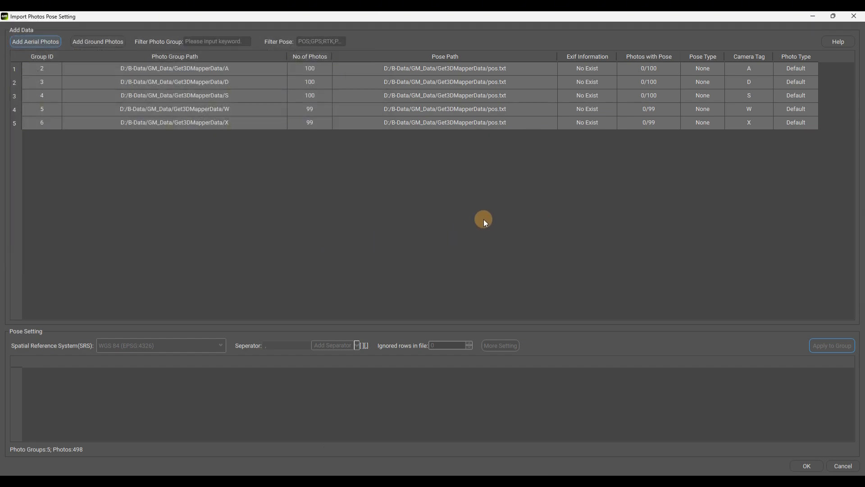
left_click(450, 110)
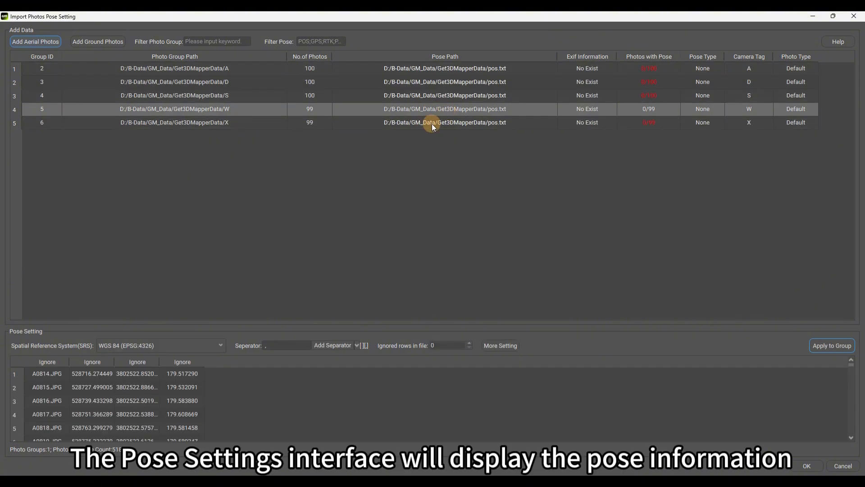
Set the coordinate system to EPSG 4547, CGCS2000 / 3-degree Gauss-Kruger CM 114E
left_click(169, 345)
left_click(161, 428)
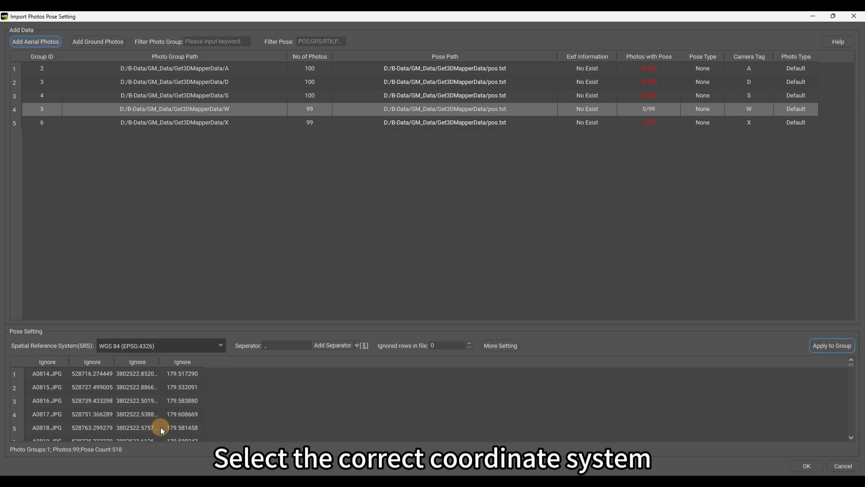
type("4547")
left_click(539, 148)
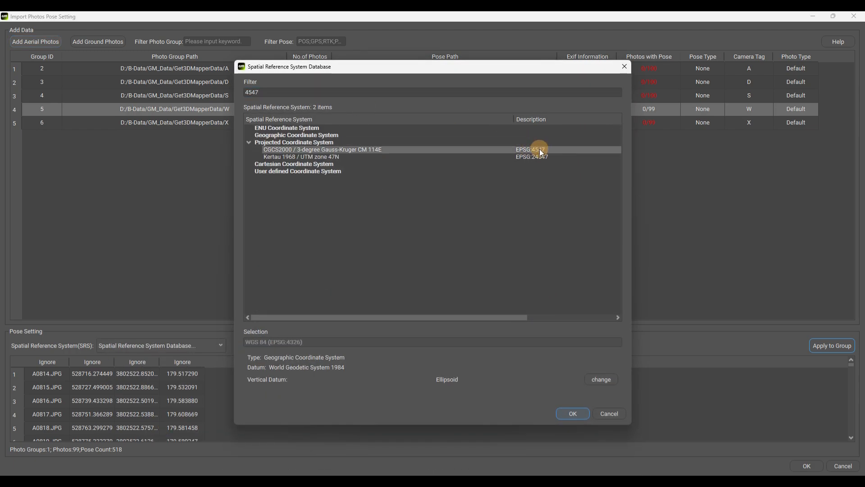
left_click(573, 413)
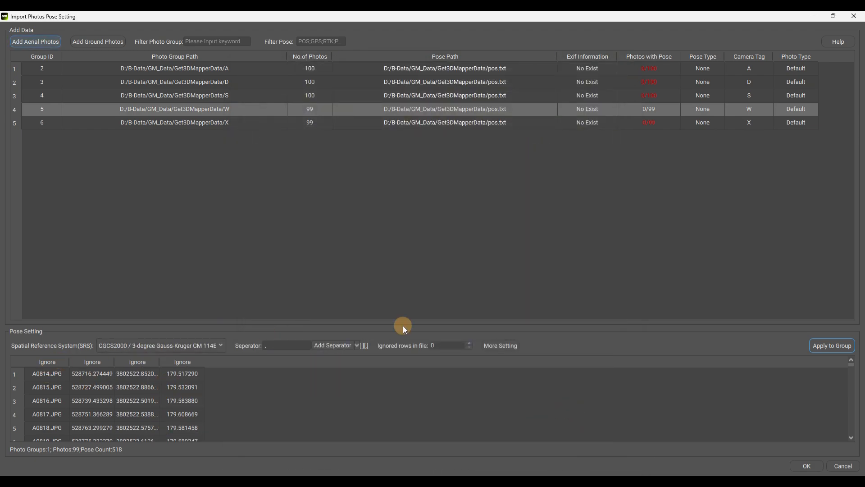
In More Setting, enable angle elements with Omega-Phi-Kappa as the angle type
left_click(500, 346)
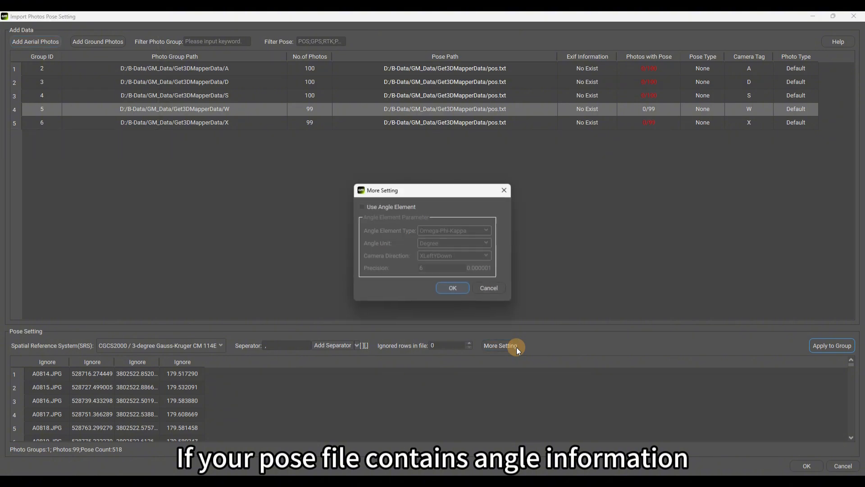
left_click(369, 207)
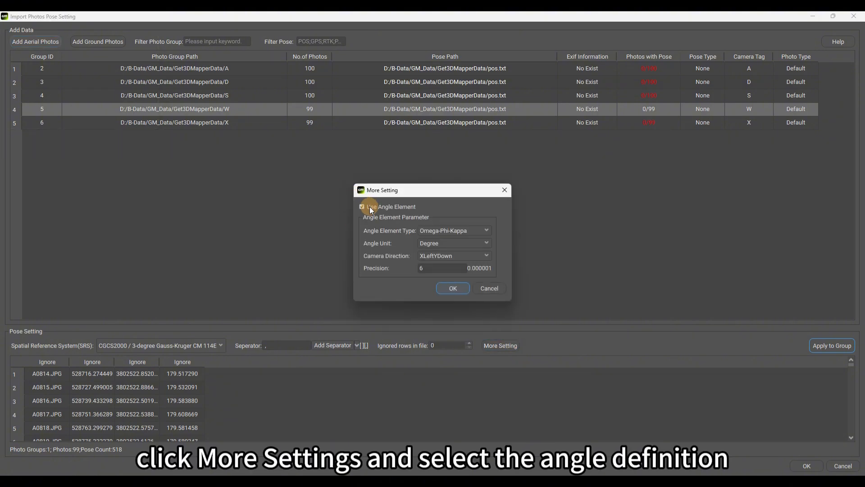
left_click(464, 229)
left_click(465, 230)
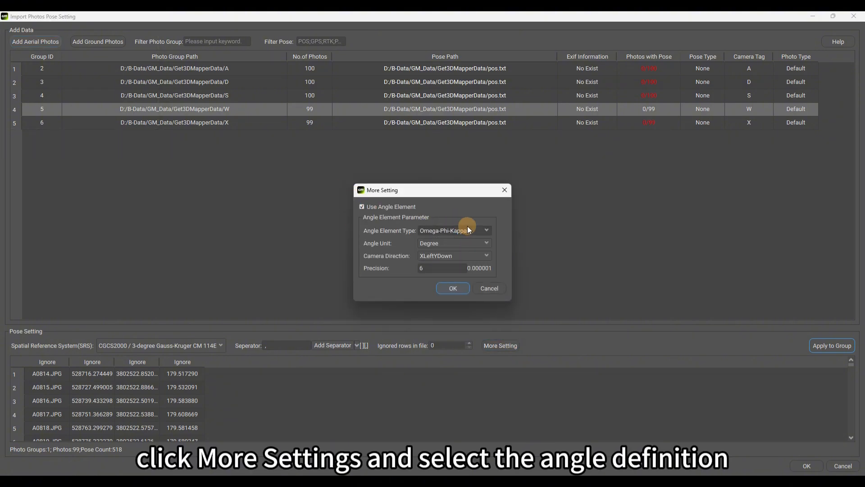
left_click(505, 191)
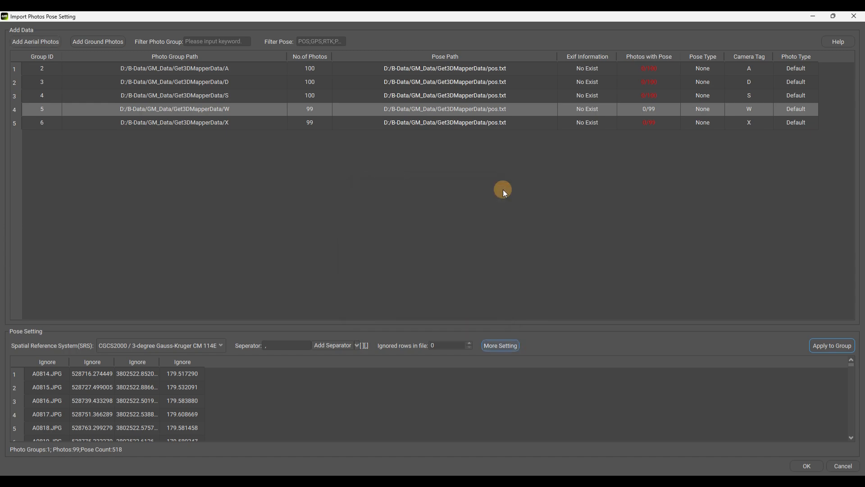
Map the four pose columns to Photo Name, X, Y and Z
left_click(61, 361)
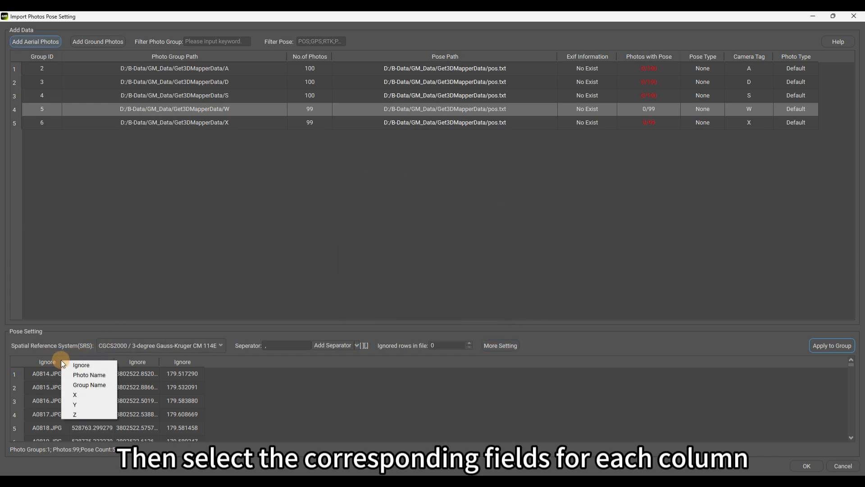
left_click(118, 375)
left_click(103, 359)
left_click(136, 395)
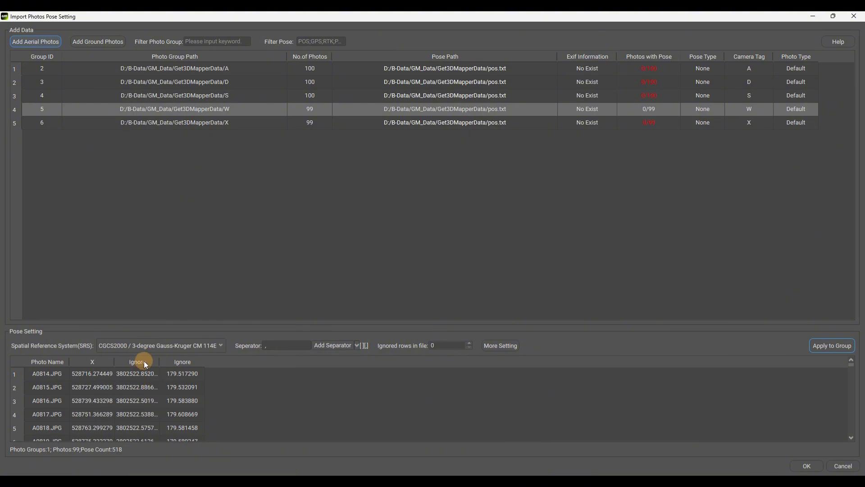
left_click(144, 361)
left_click(189, 405)
left_click(194, 361)
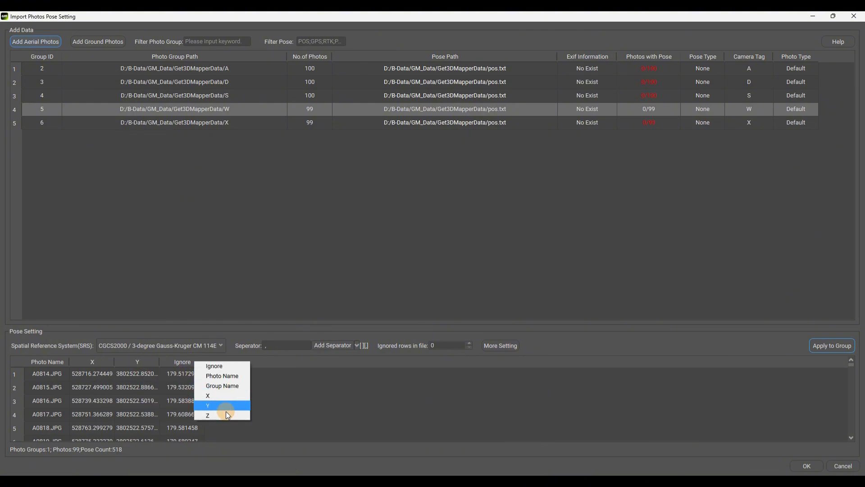
left_click(226, 415)
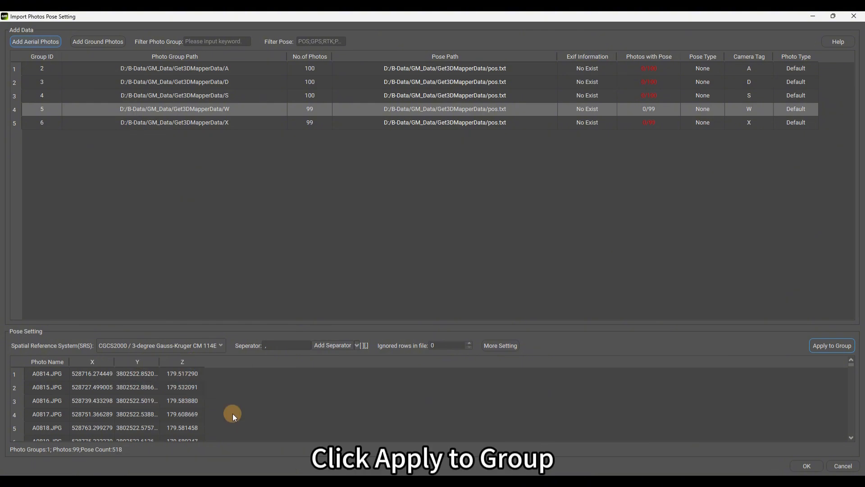
Apply the poses to all five photo groups and dismiss the success message
left_click(827, 348)
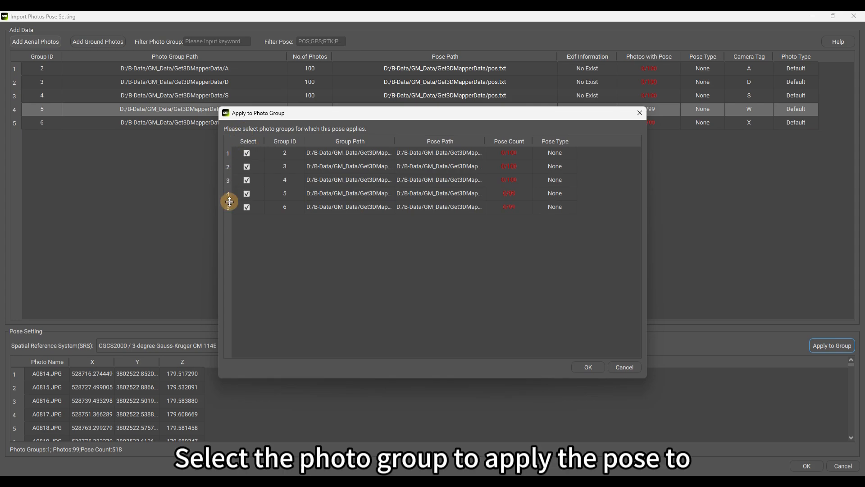
left_click(583, 371)
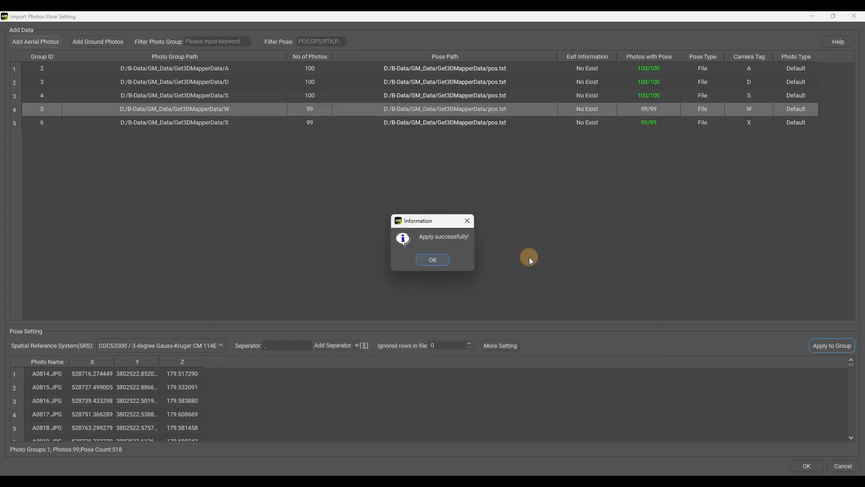
left_click(444, 258)
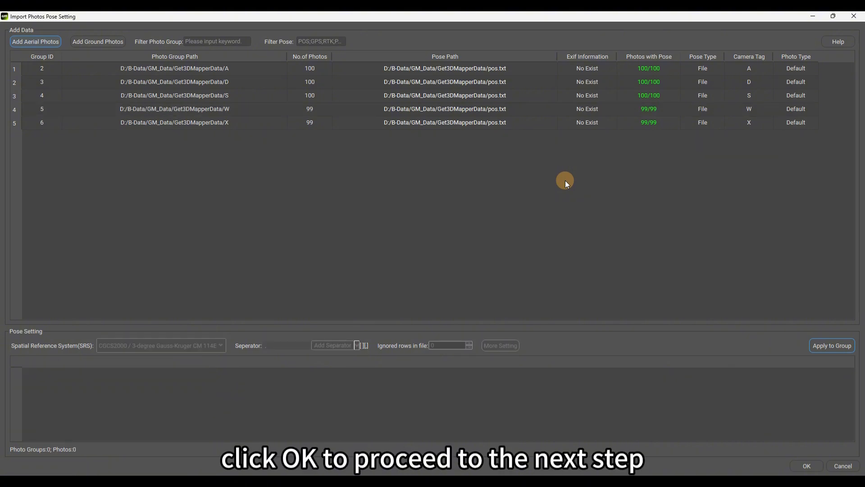
Finish the import to create Block_1, then start the local engine in Engine settings
left_click(807, 465)
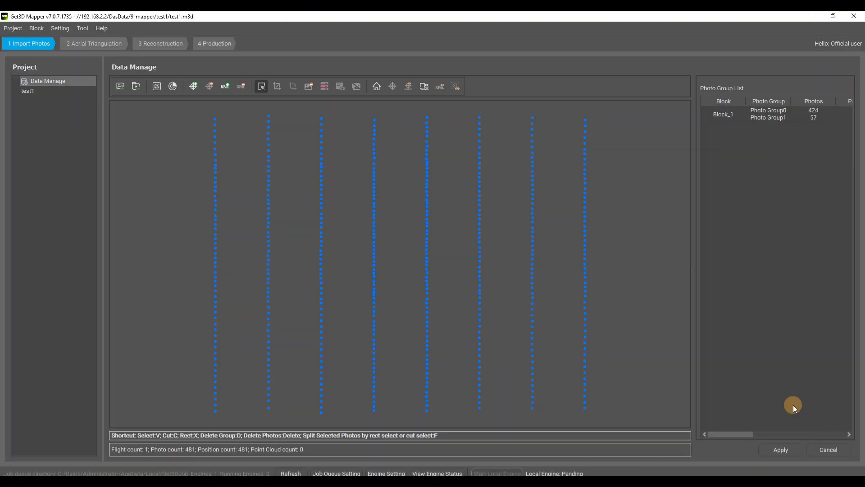
left_click(780, 449)
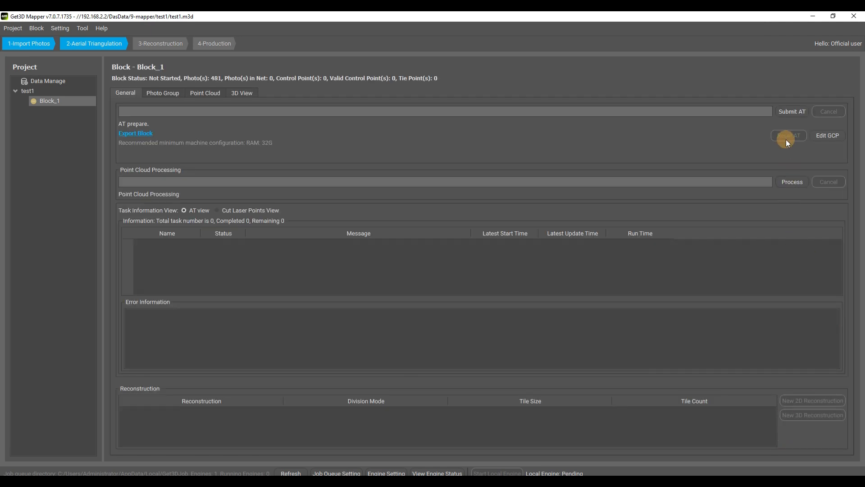
left_click(58, 28)
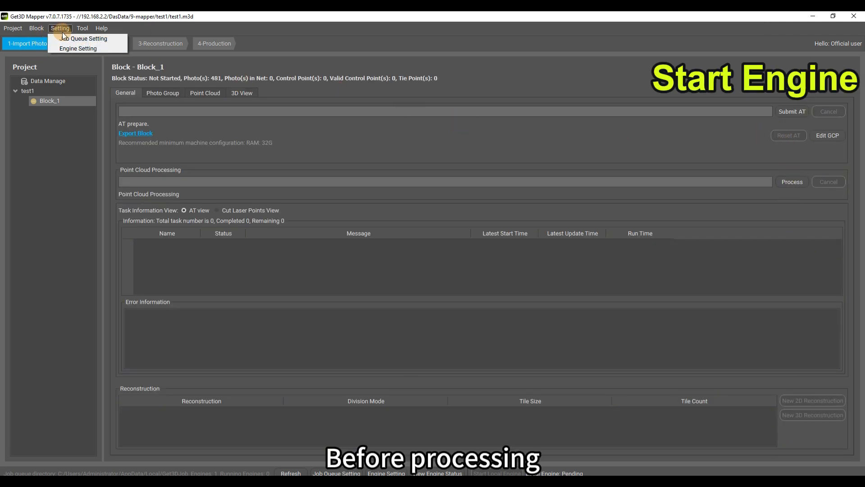
left_click(72, 47)
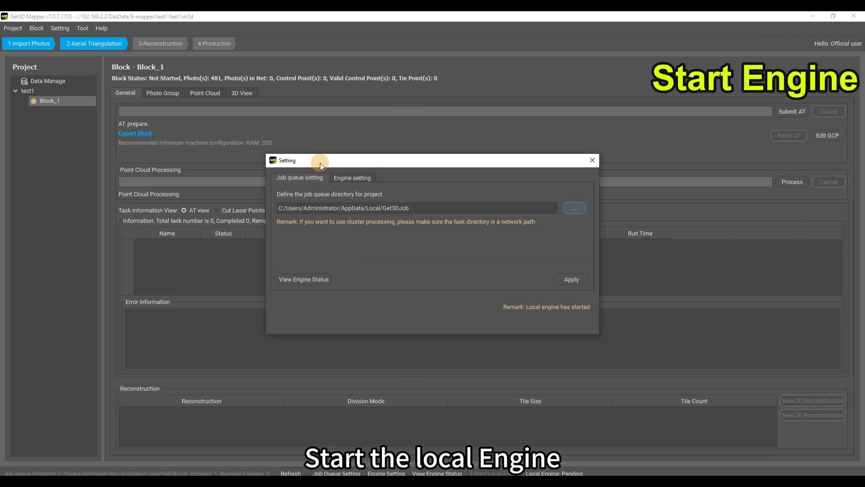
left_click(351, 178)
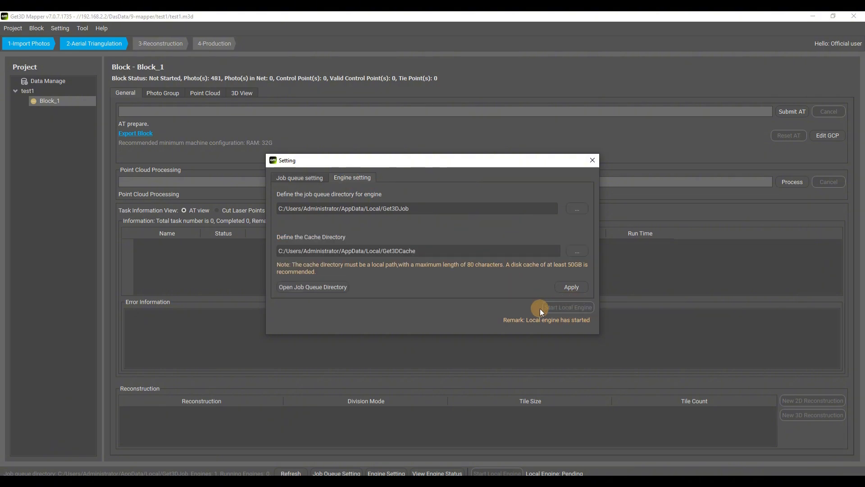
left_click(592, 160)
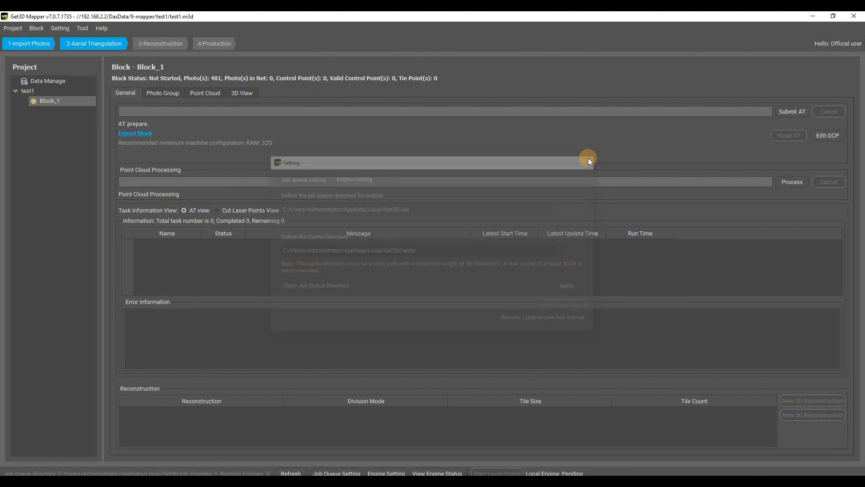
Submit Block_1 aerial triangulation, filling camera parameters, with Relative Orientation and No Split
left_click(793, 112)
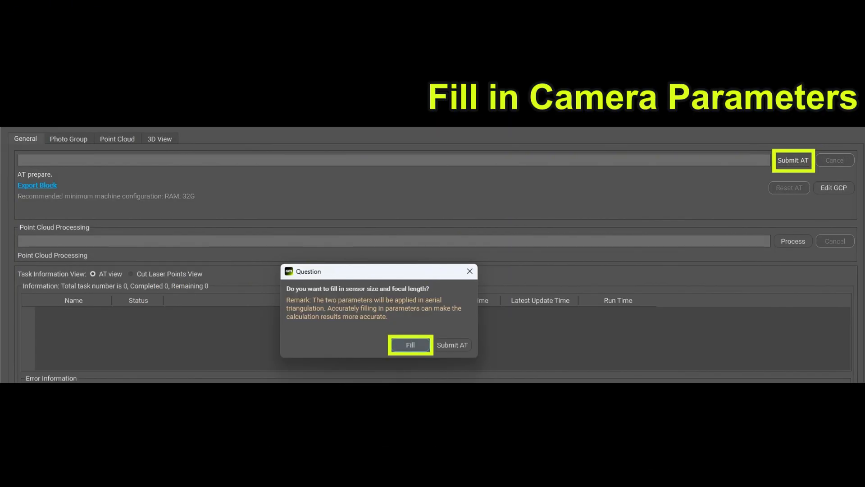
key("Return")
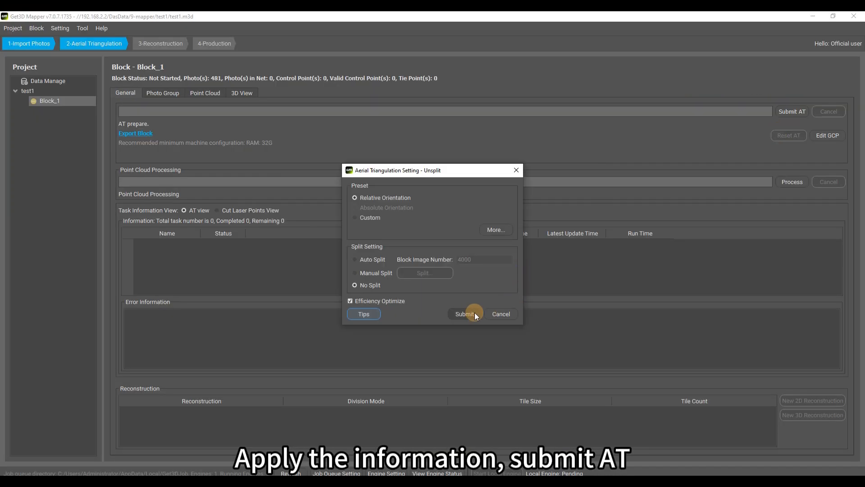
left_click(469, 312)
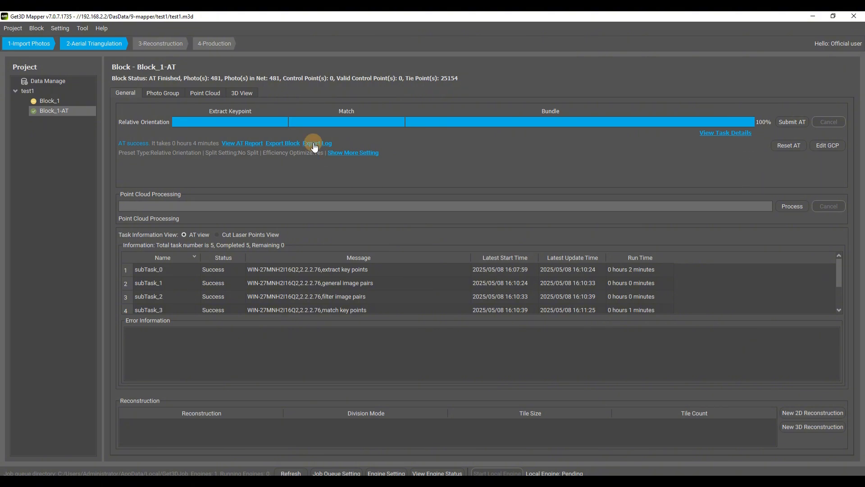
left_click(242, 93)
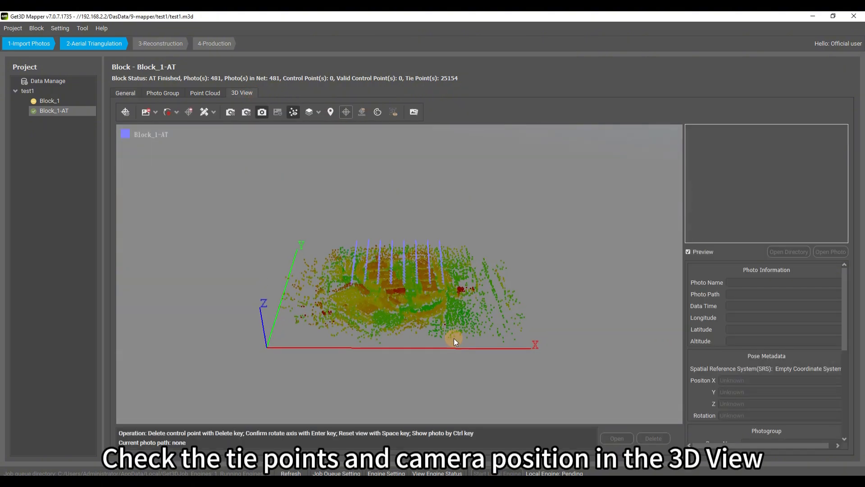
left_click_drag(455, 339, 402, 274)
scroll(399, 272, "up", 10)
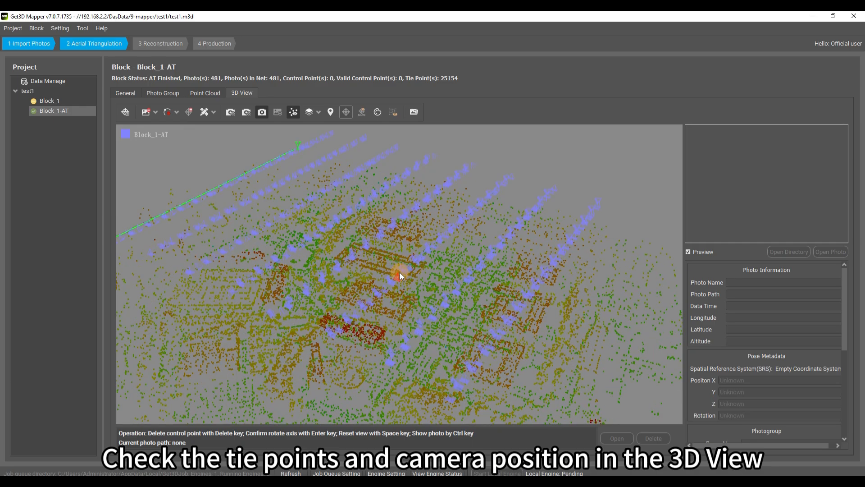
left_click(399, 279)
scroll(398, 281, "down", 3)
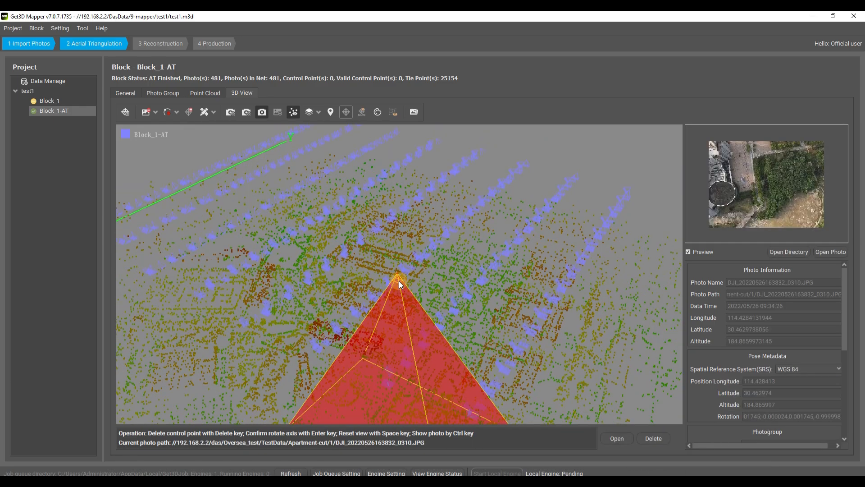
left_click_drag(420, 226, 659, 153)
left_click(128, 92)
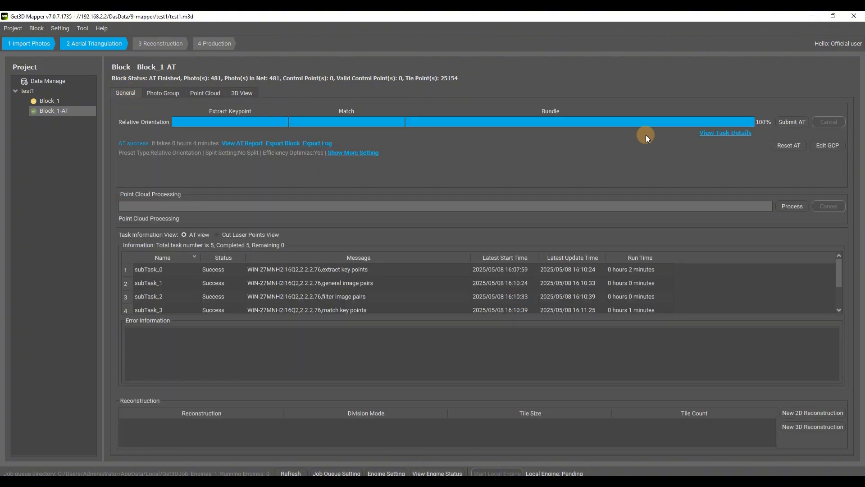
Create a new 3D reconstruction from Block_1-AT in CGCS2000 / 3-degree Gauss-Kruger CM 114E (EPSG:4547)
left_click(817, 426)
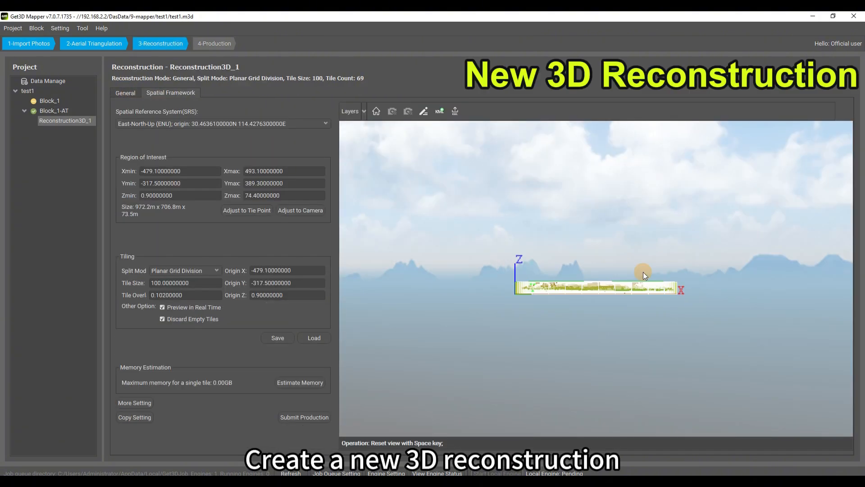
key("space")
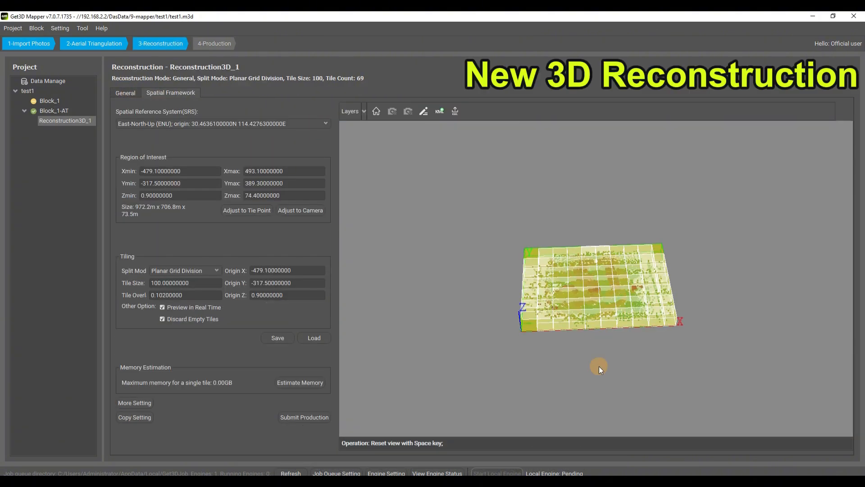
left_click(318, 119)
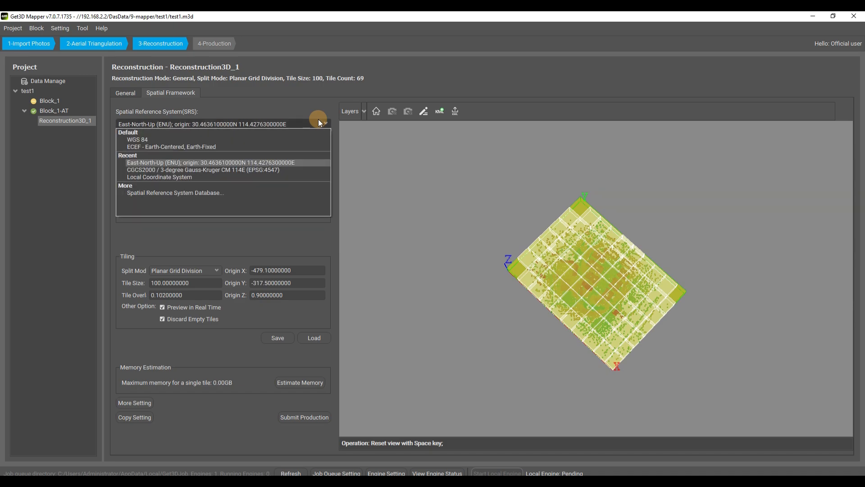
left_click(301, 170)
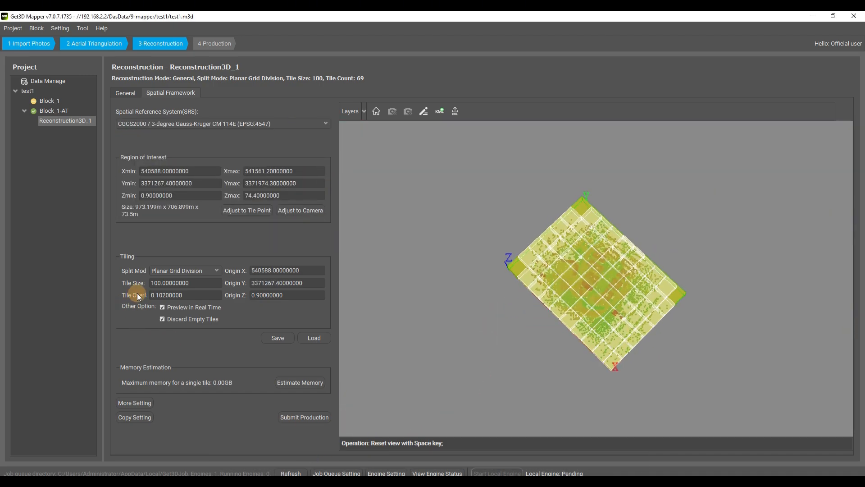
Set the reconstruction's tile size to 80, giving 104 tiles, and open production settings
left_click_drag(157, 286, 145, 286)
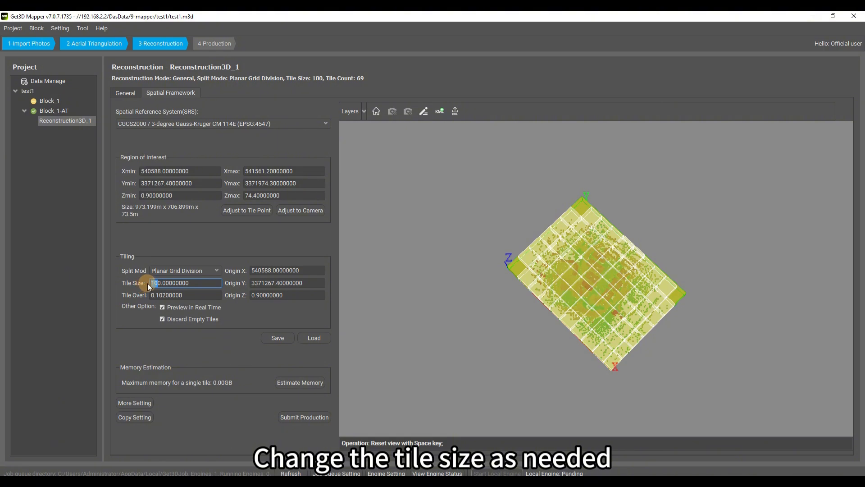
type("80")
key("Return")
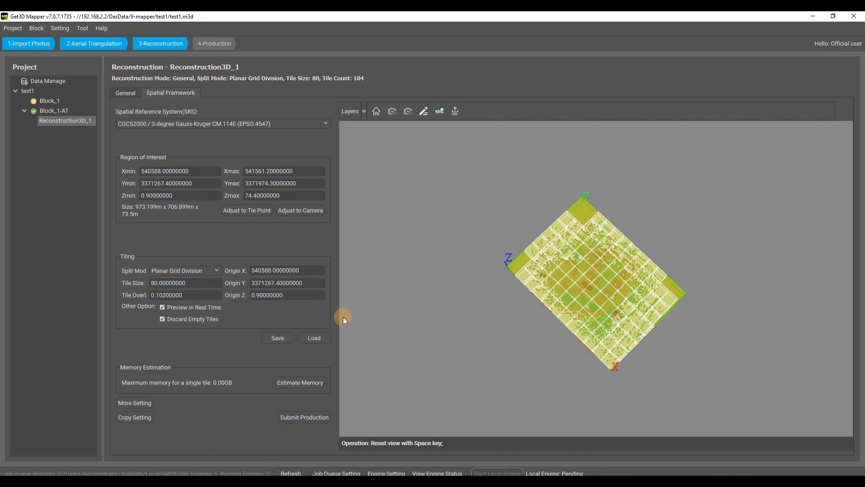
left_click(306, 416)
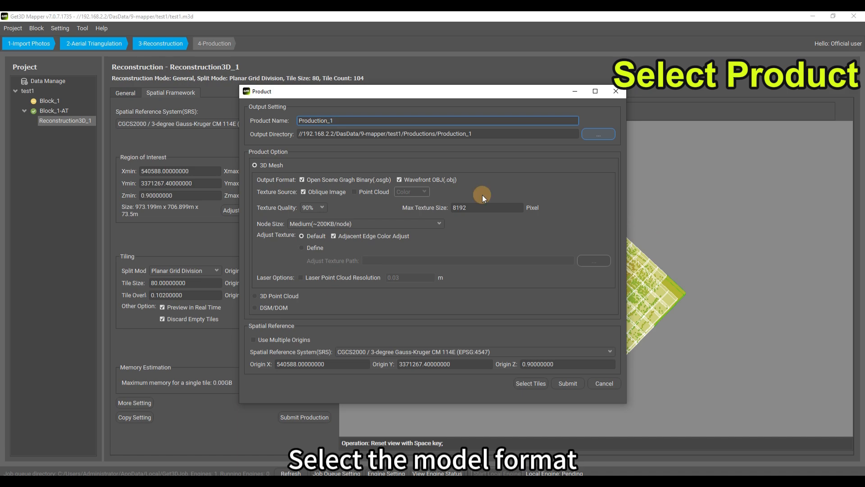
Submit Production_1 using only the central 4x4 block of 16 tiles
left_click(529, 382)
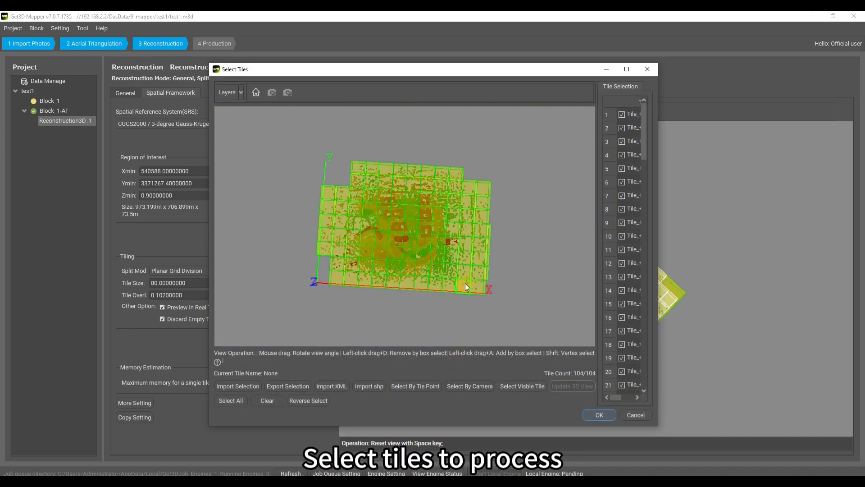
left_click(270, 399)
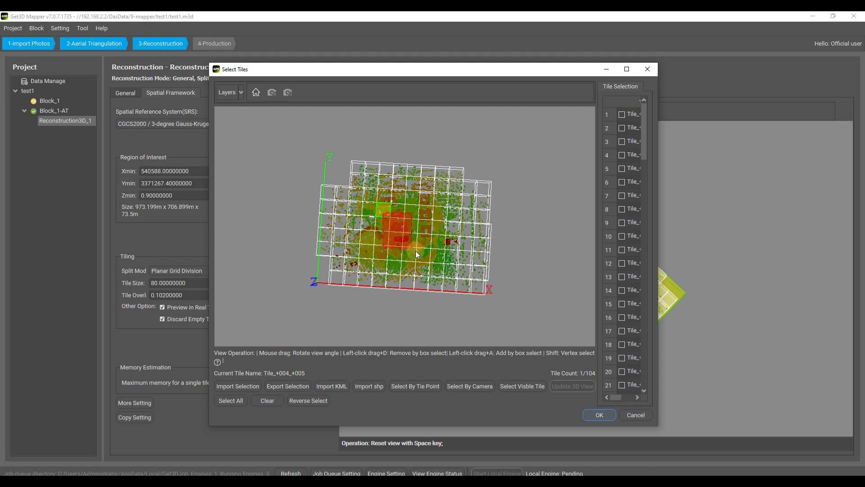
left_click_drag(416, 251, 426, 256)
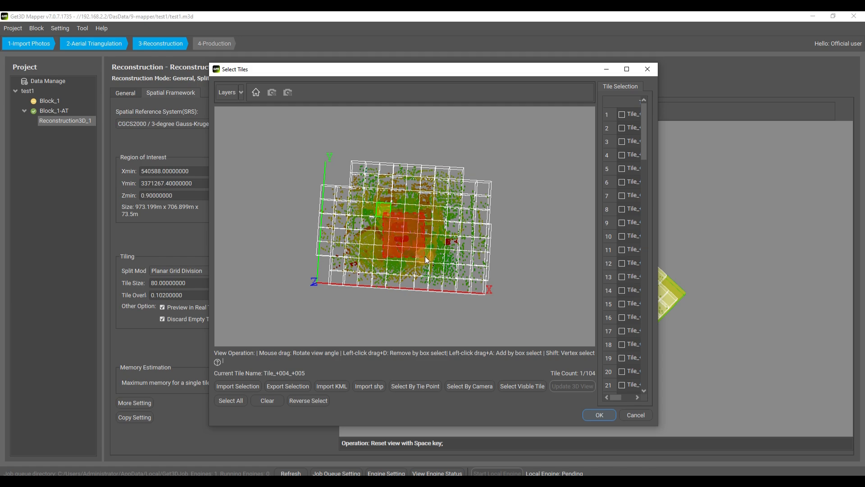
left_click(593, 411)
left_click(568, 384)
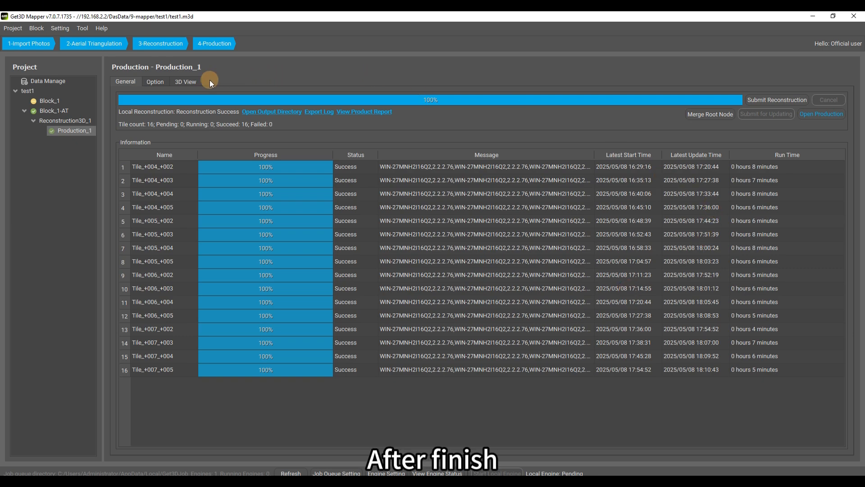
Load Production_1's textured campus model in the 3D View and orbit to an oblique view
left_click(196, 82)
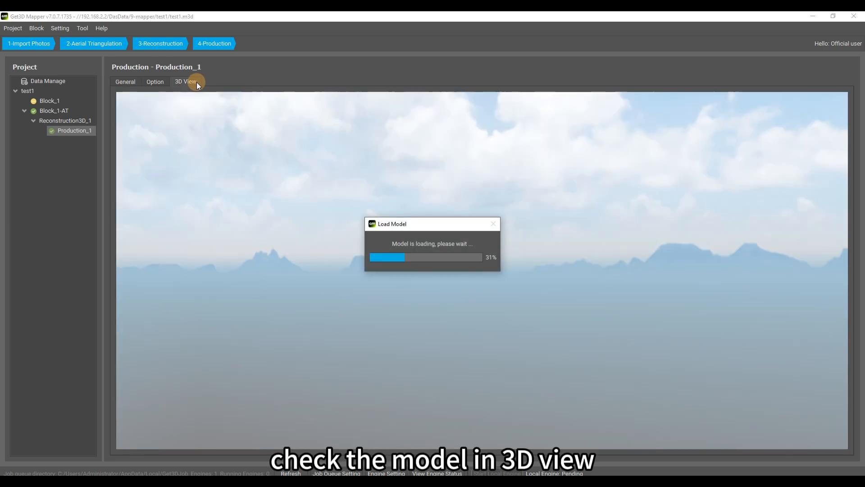
scroll(548, 290, "up", 5)
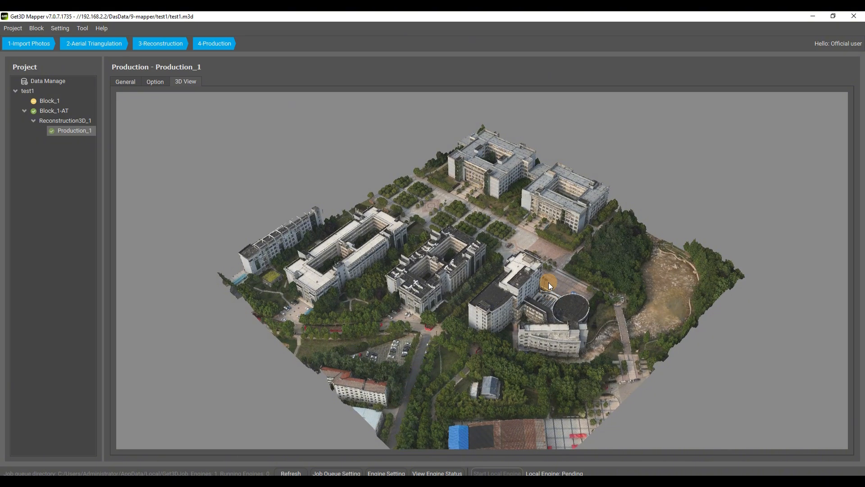
left_click_drag(549, 284, 386, 222)
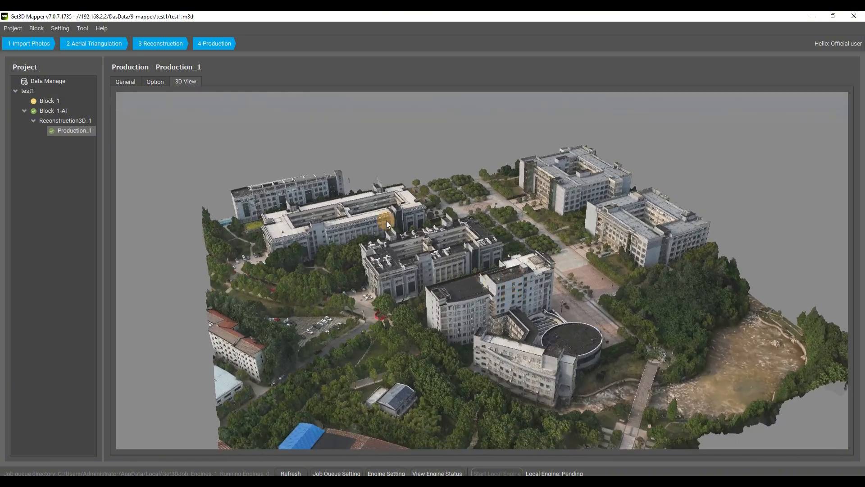
Return to Production_1's general information, then orbit and zoom into the campus model in Get3D Viewer
left_click(140, 85)
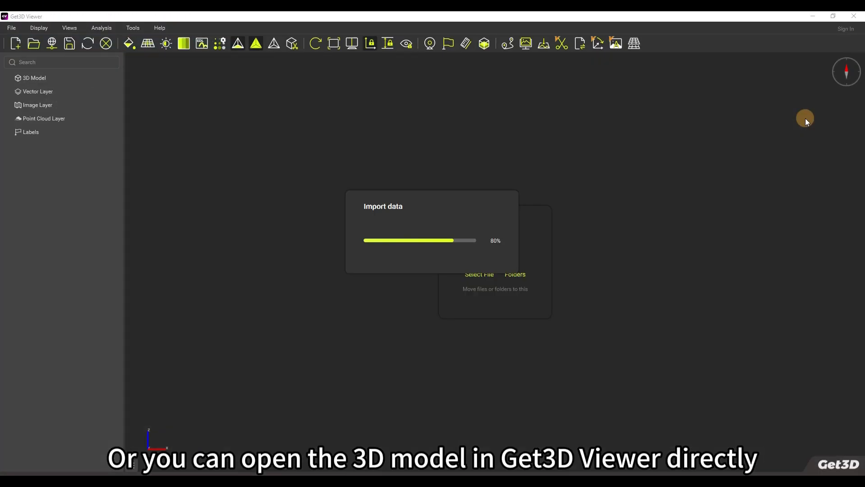
scroll(501, 255, "up", 5)
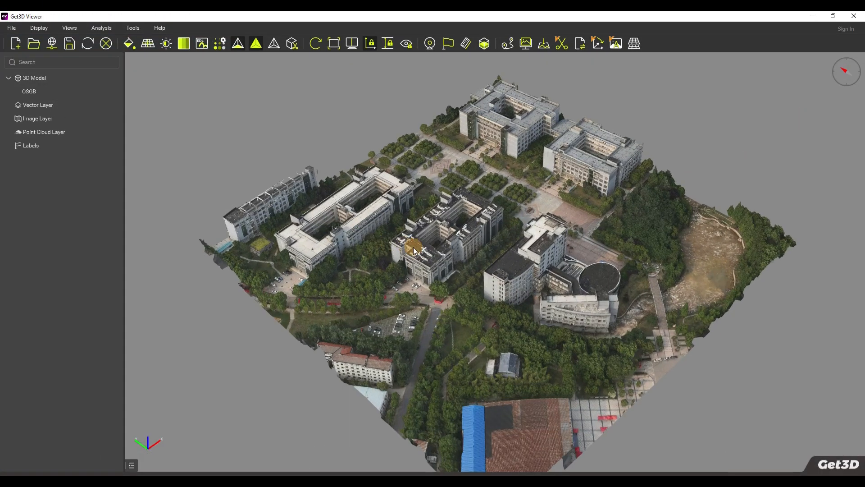
mouse_move(519, 264)
left_mouse_down()
mouse_move(470, 307)
mouse_move(545, 291)
mouse_move(634, 307)
left_mouse_up()
Inspect the campus model without textures and as wireframe, using the T and W toggles
key("t")
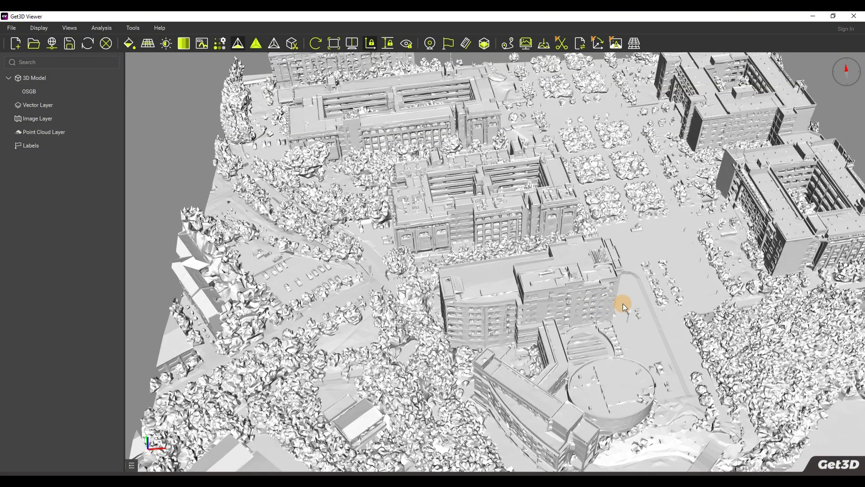
key("t")
key("t")
key("w")
mouse_move(624, 296)
left_mouse_down()
mouse_move(471, 220)
mouse_move(411, 208)
mouse_move(418, 231)
left_mouse_up()
key("w")
key("w")
key("t")
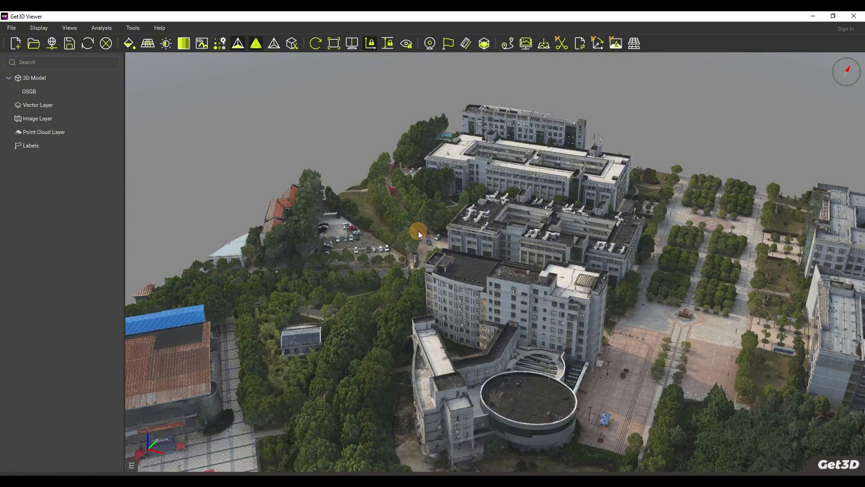